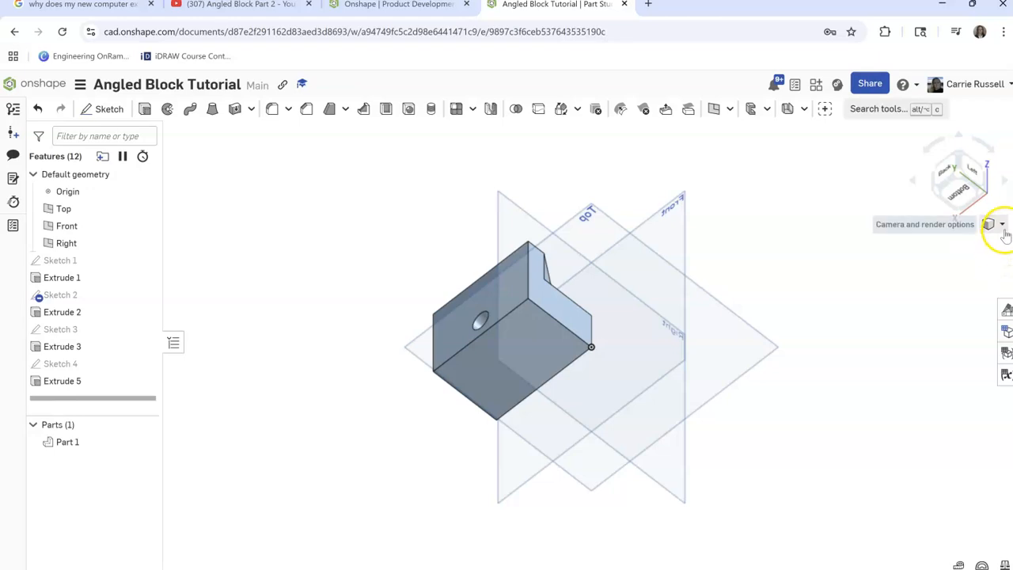
# Leave the open tutorial document and create a new document named Angled Block v1
pyautogui.click(920, 245)
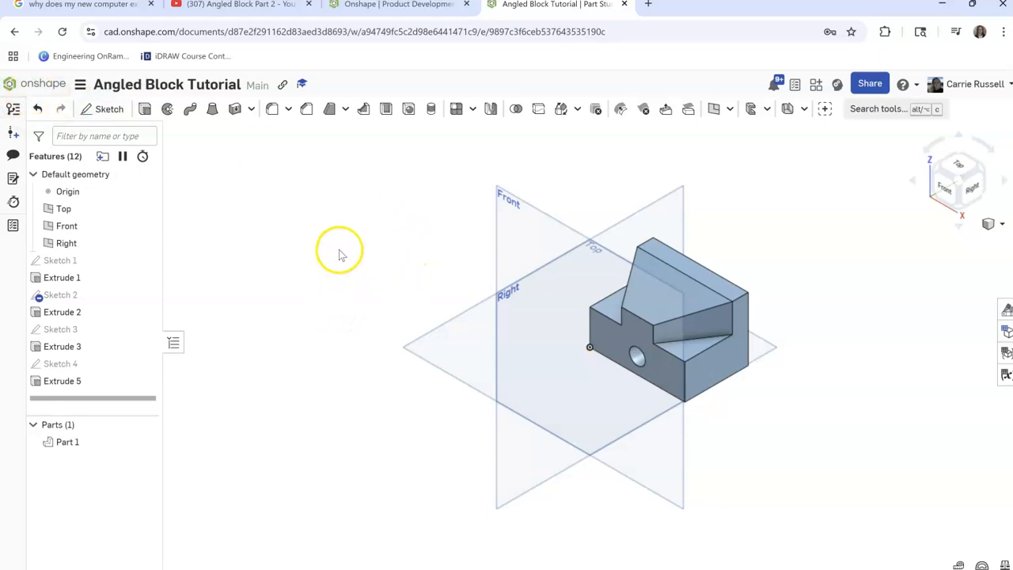
pyautogui.click(23, 90)
pyautogui.click(84, 115)
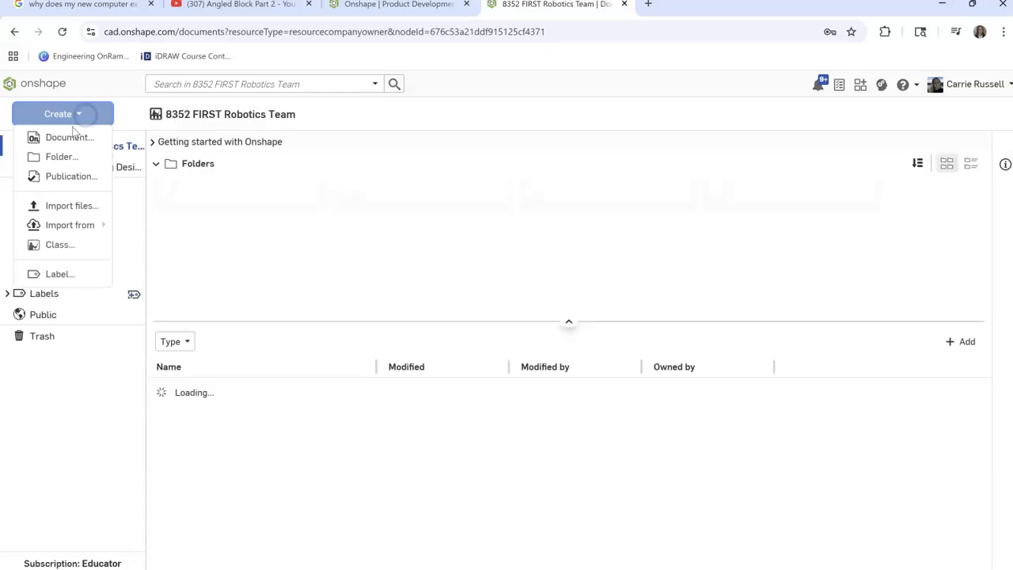
pyautogui.click(68, 137)
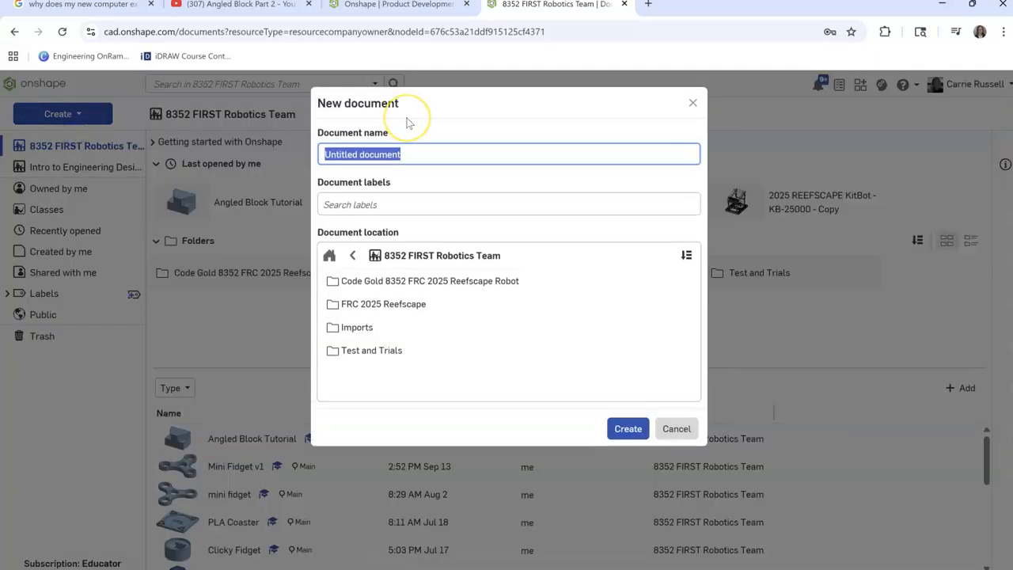
pyautogui.write('Angled Block v1')
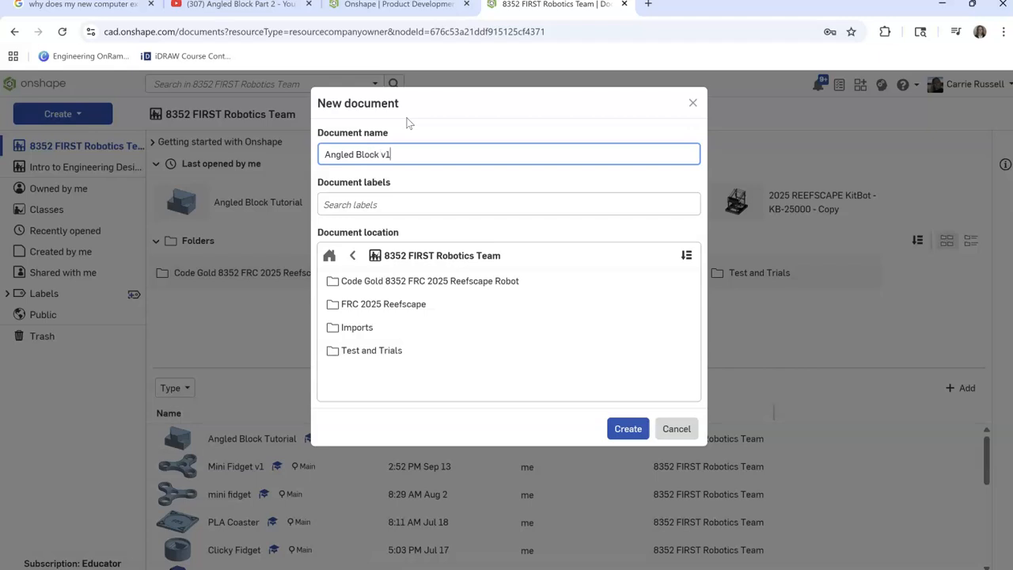
pyautogui.click(626, 428)
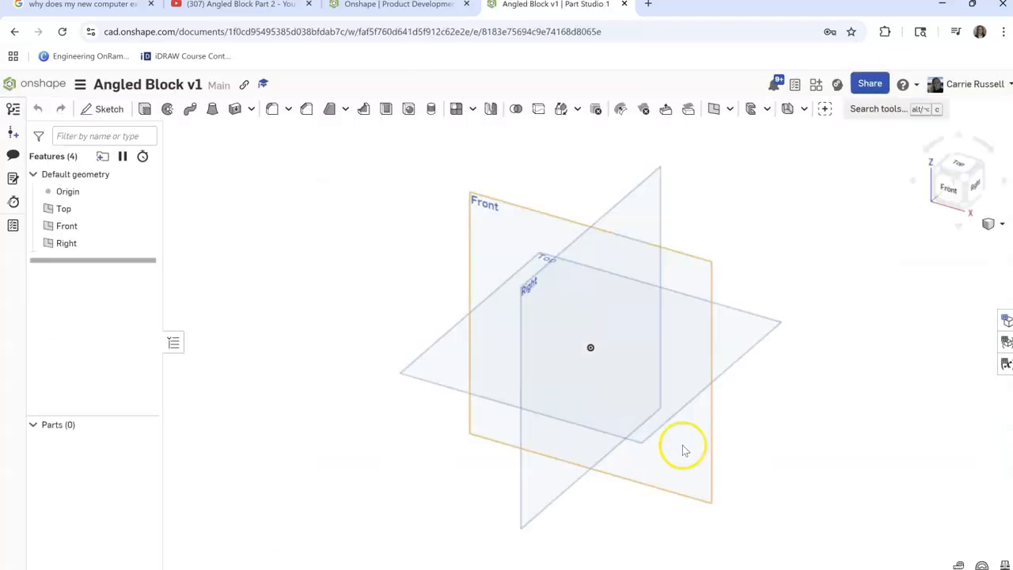
pyautogui.click(958, 565)
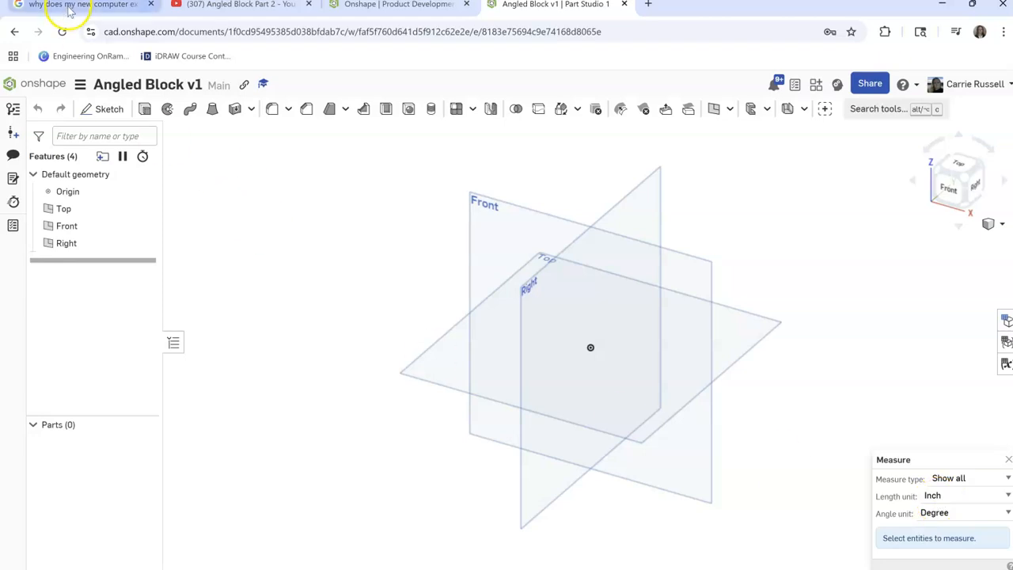
pyautogui.click(80, 85)
pyautogui.click(122, 208)
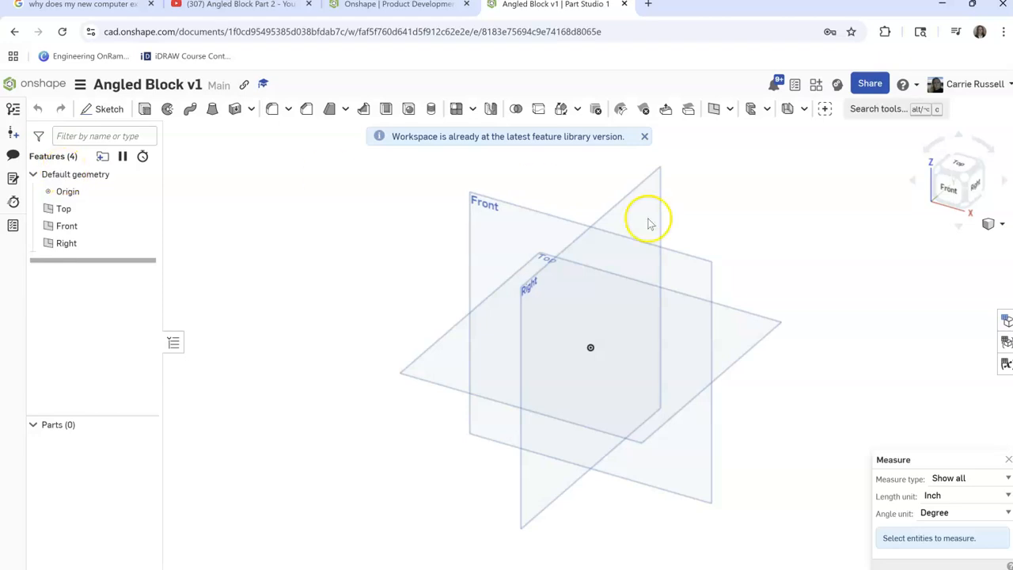
pyautogui.click(1006, 459)
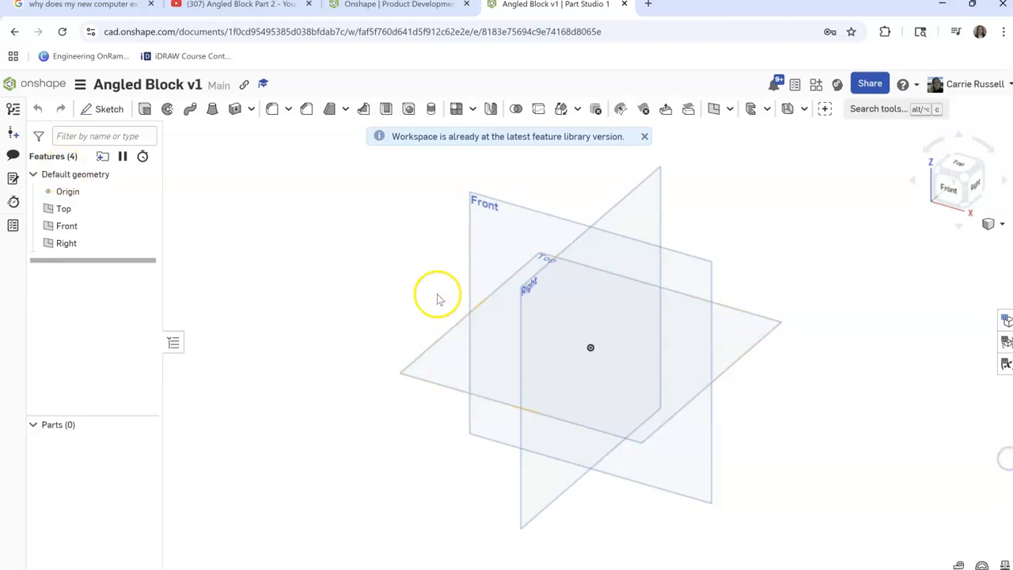
# Set the workspace's default length unit to Inch
pyautogui.click(82, 85)
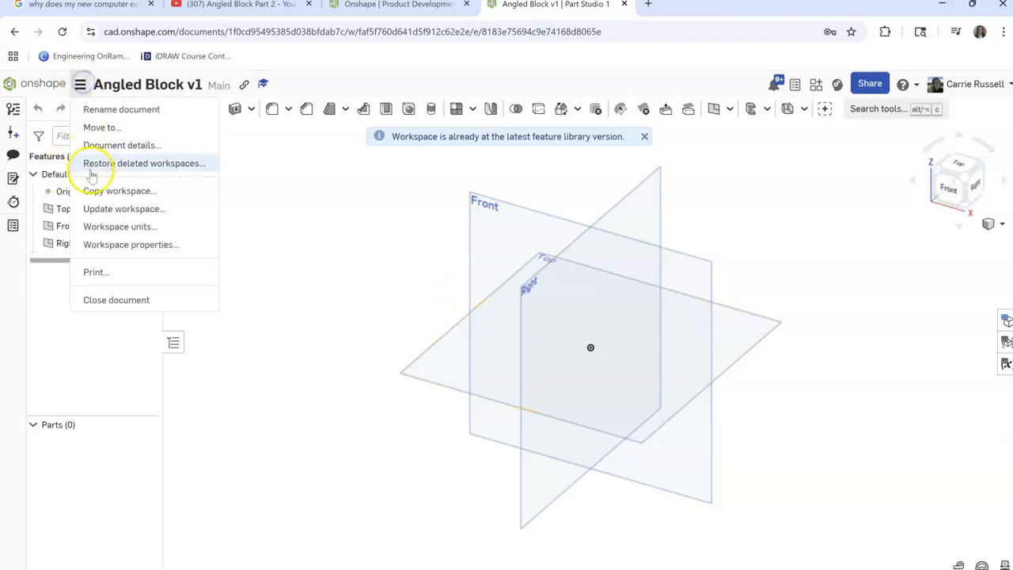
pyautogui.click(114, 225)
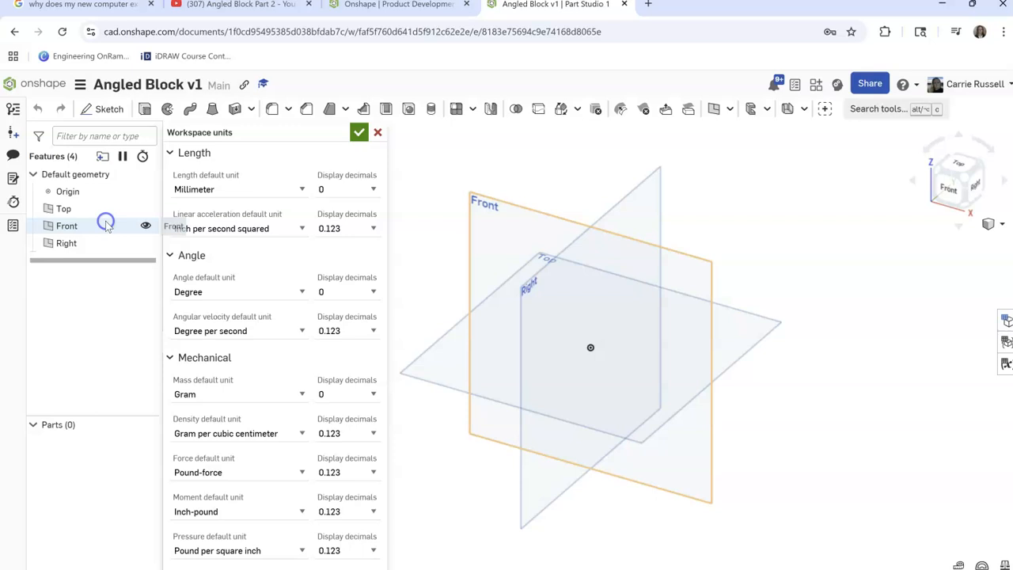
pyautogui.click(301, 189)
pyautogui.click(194, 242)
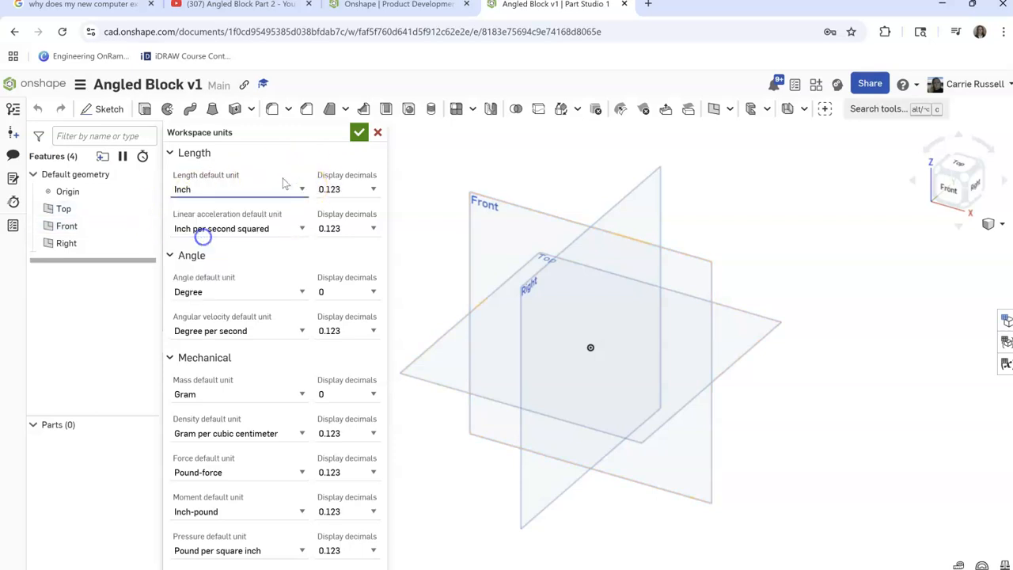
pyautogui.click(359, 132)
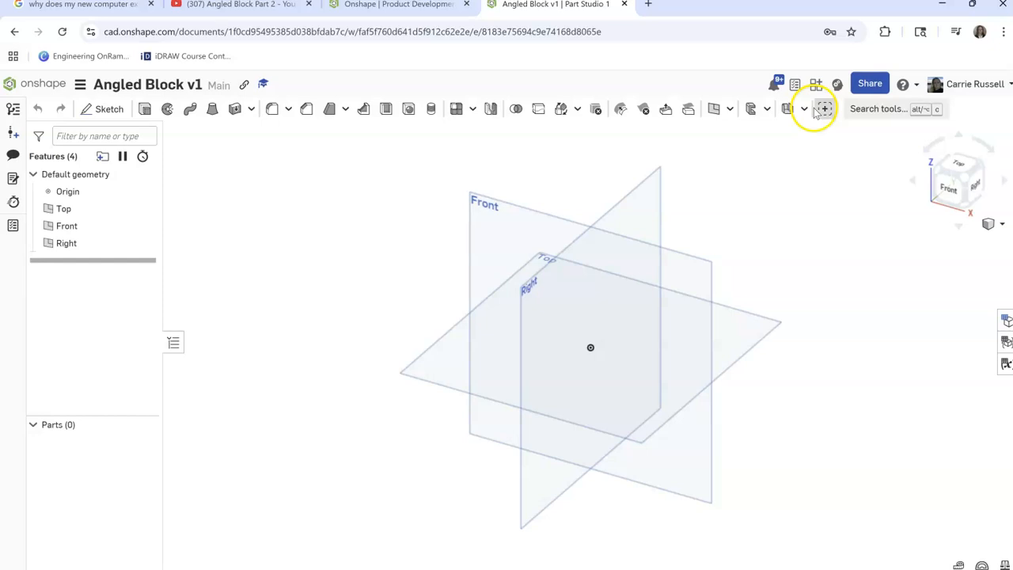
# Start a sketch on the Top plane and draw a corner rectangle from the origin, about 2.29 by 1.35 in
pyautogui.click(957, 164)
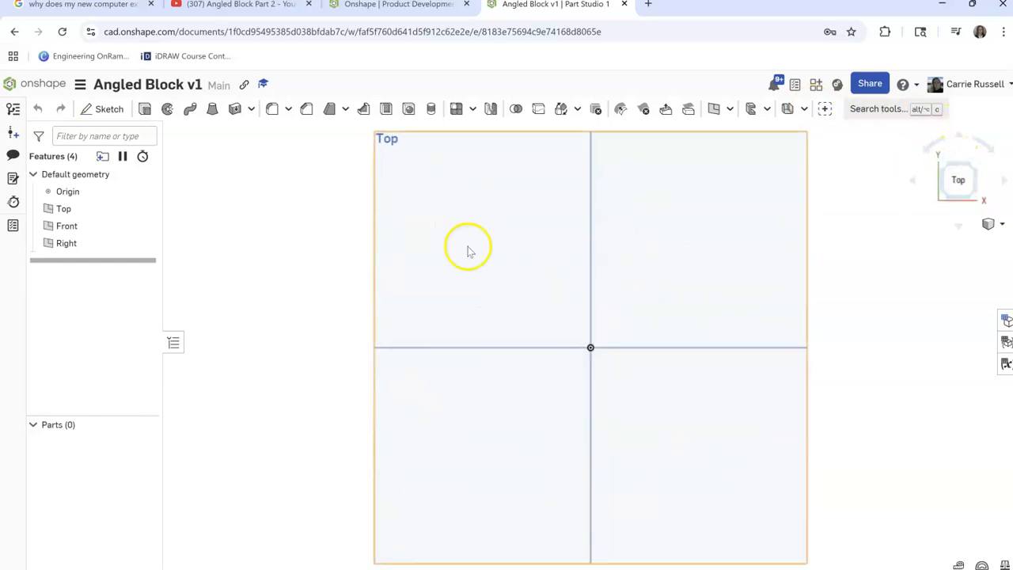
pyautogui.click(98, 108)
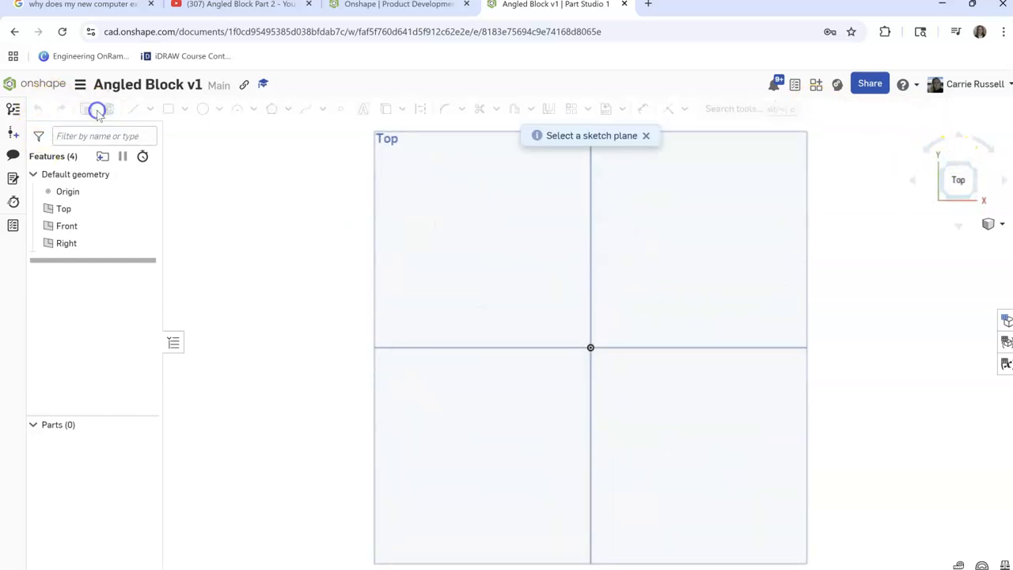
pyautogui.click(422, 204)
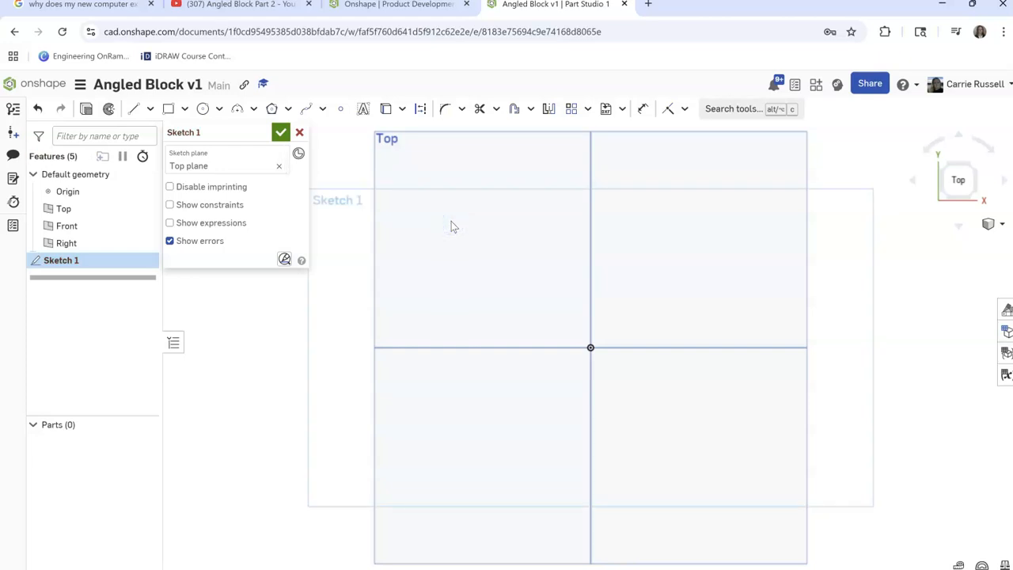
pyautogui.click(169, 109)
pyautogui.click(591, 347)
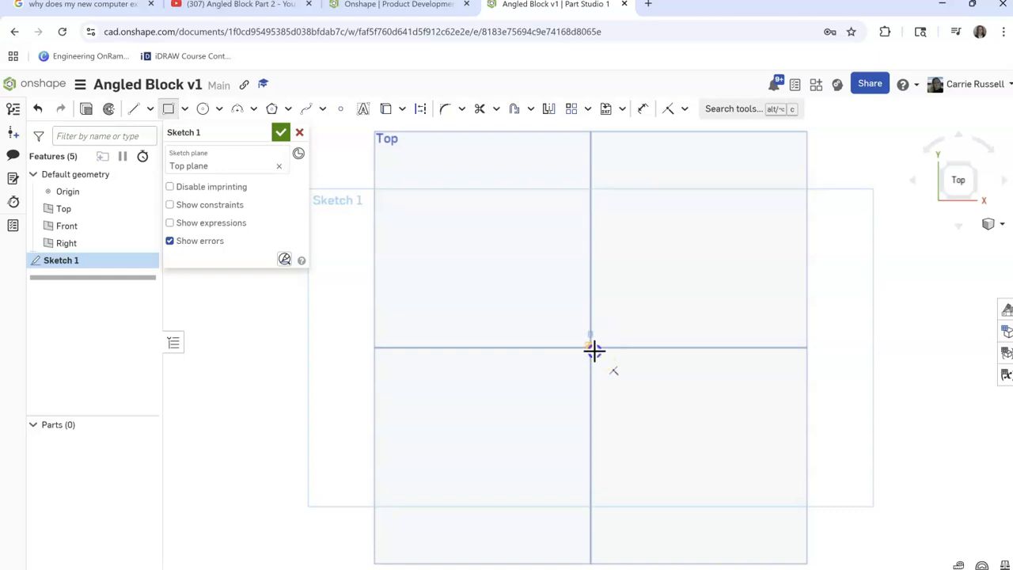
pyautogui.click(758, 248)
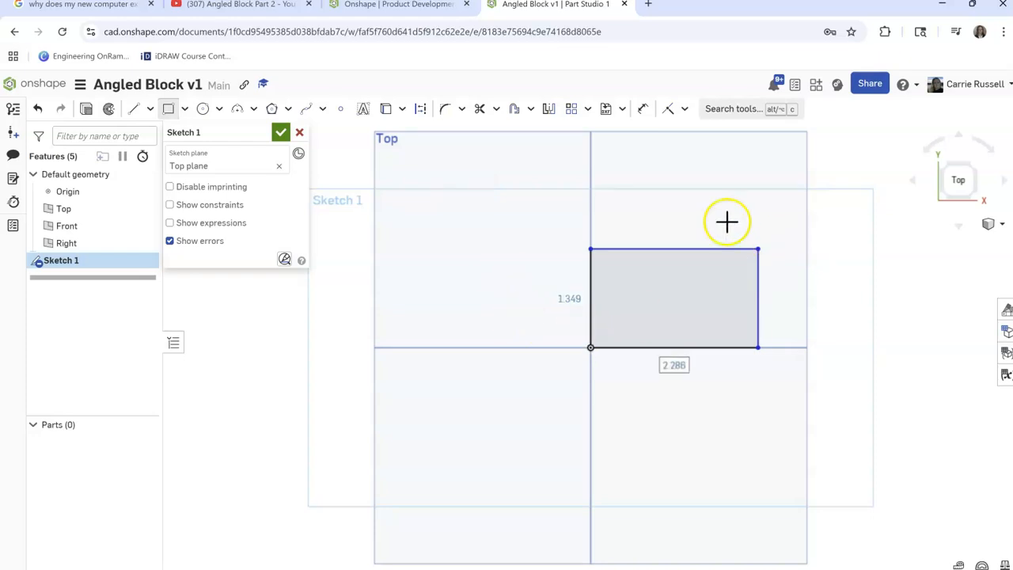
# Dimension the rectangle to 3 in wide and 2 in high
pyautogui.click(642, 109)
pyautogui.click(647, 252)
pyautogui.click(654, 202)
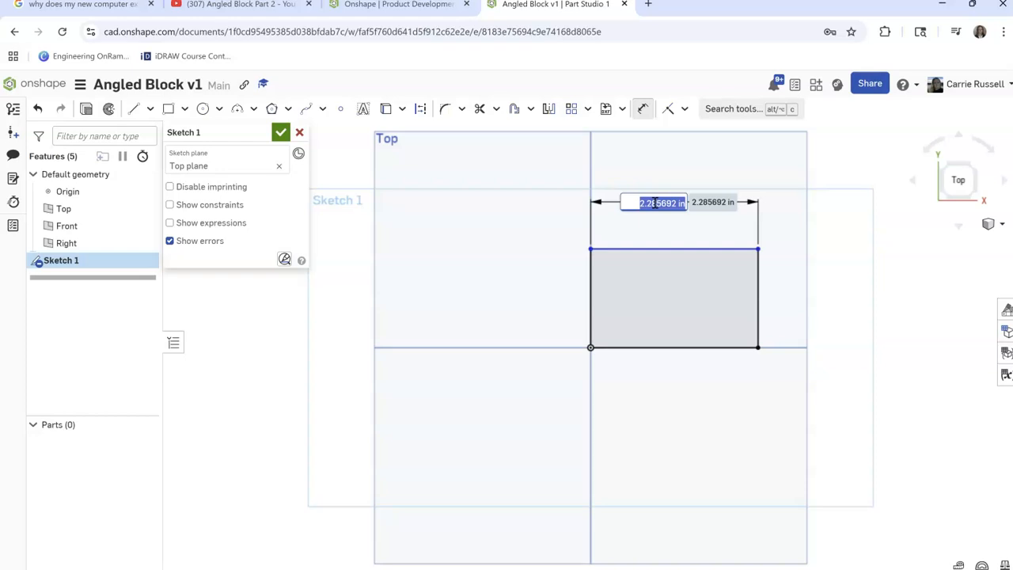
pyautogui.press('Return')
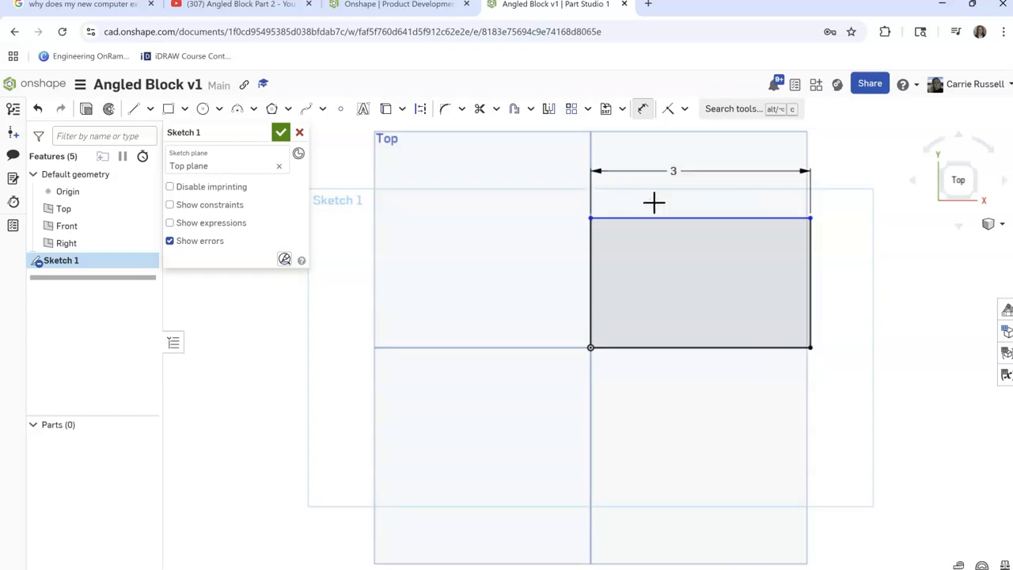
pyautogui.click(592, 269)
pyautogui.click(501, 278)
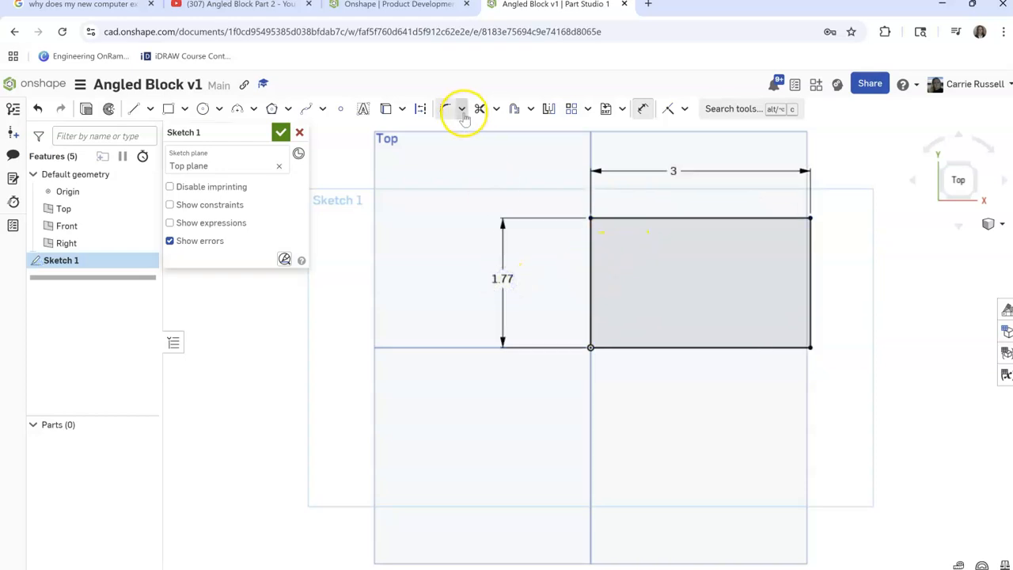
pyautogui.doubleClick(503, 279)
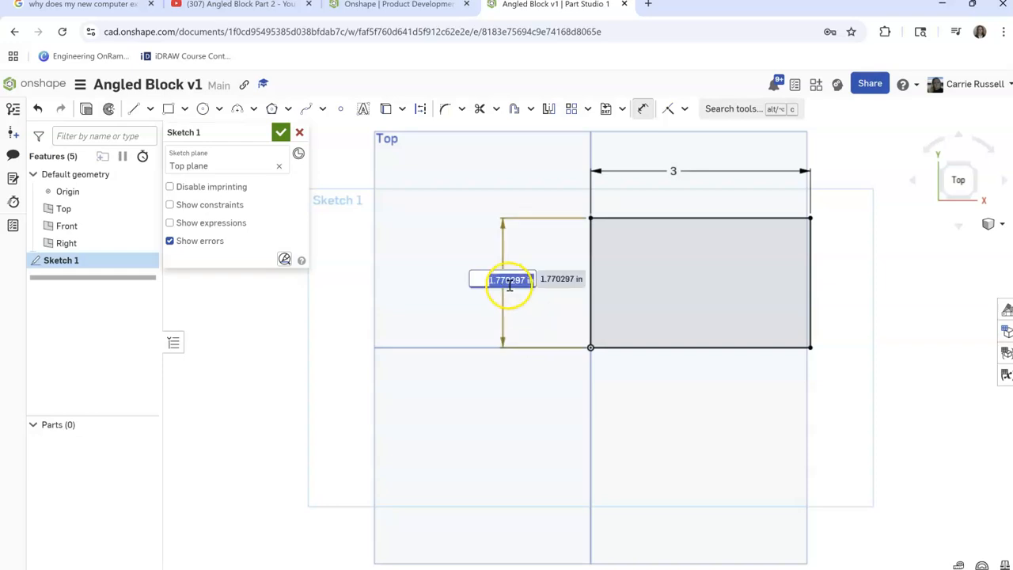
pyautogui.write('2')
pyautogui.press('Return')
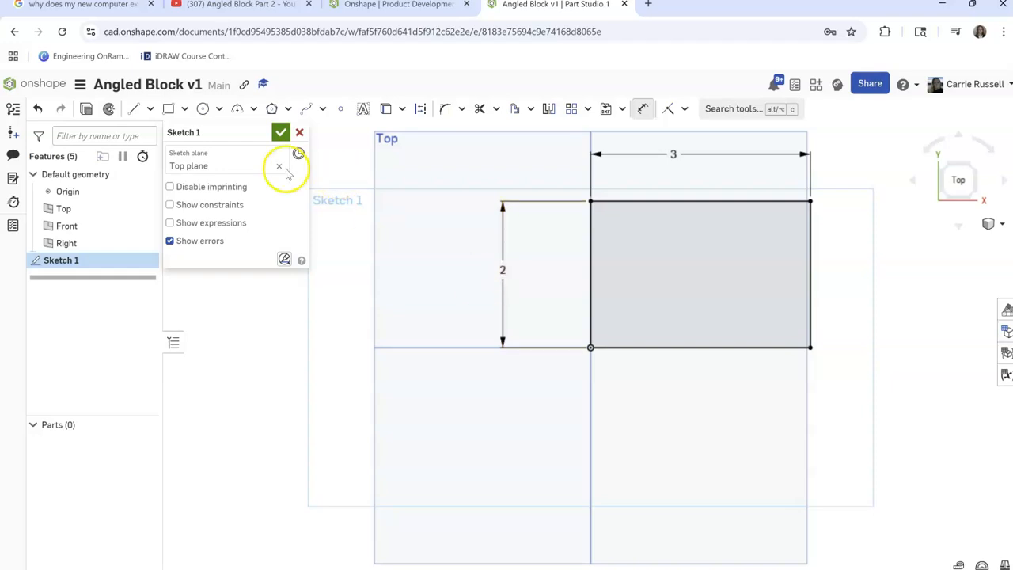
# Extrude the rectangle as a new solid with a blind depth of 2 in, and show it in isometric view
pyautogui.click(87, 108)
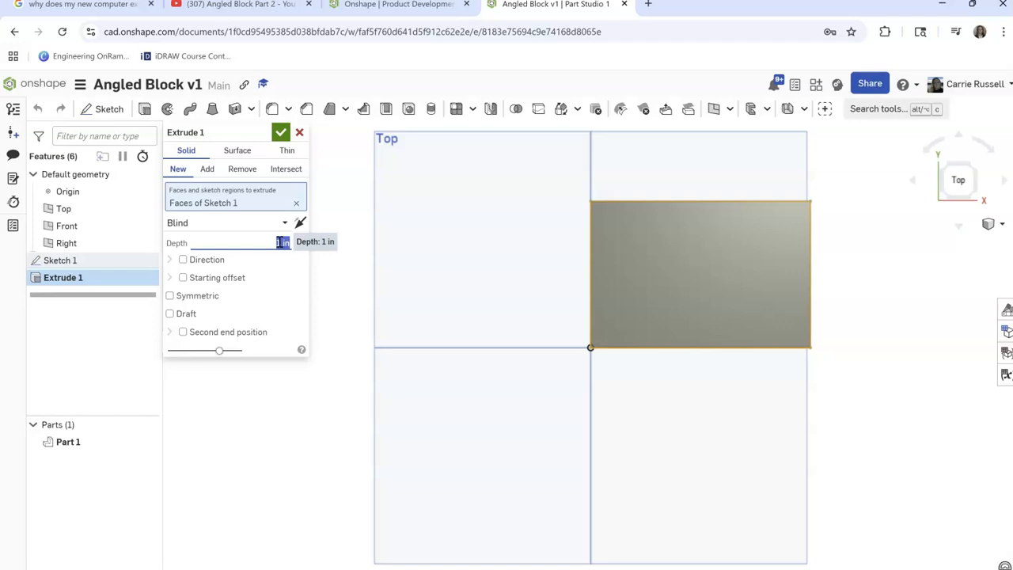
pyautogui.click(282, 133)
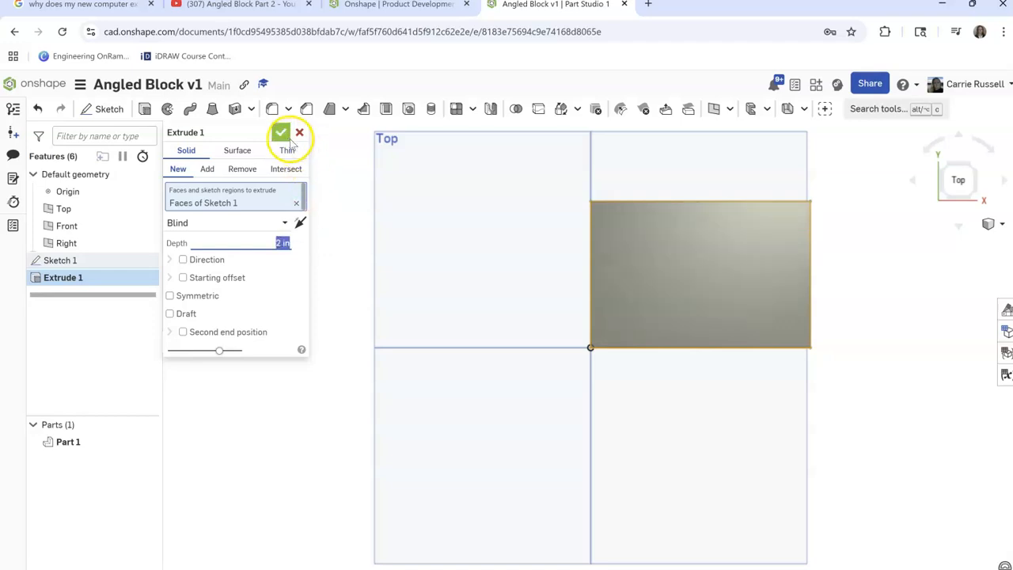
pyautogui.click(995, 225)
pyautogui.click(929, 238)
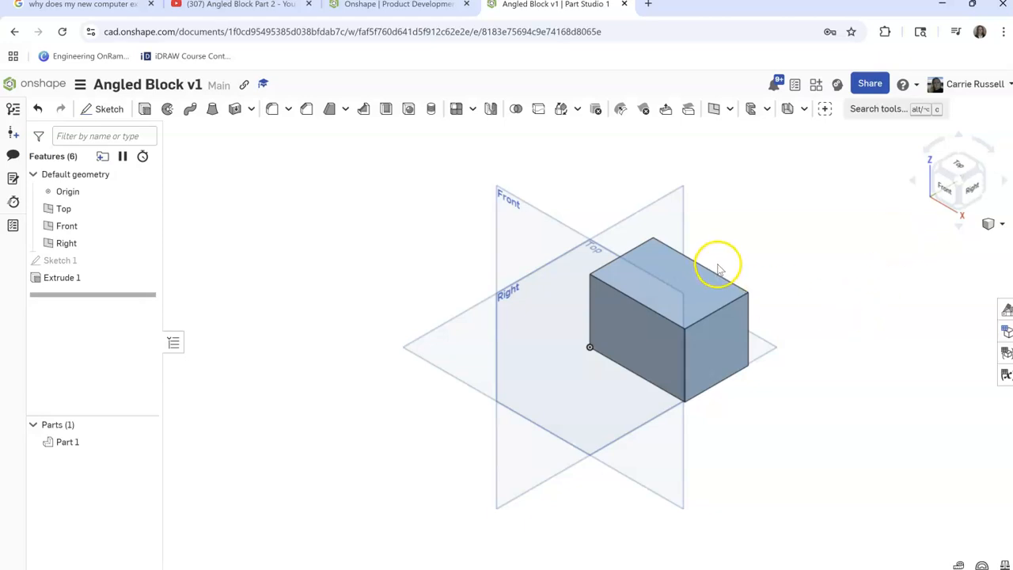
# Start a sketch on the block's top face and draw a line triangle at the origin corner, about 1.5 in up the left edge
pyautogui.click(958, 167)
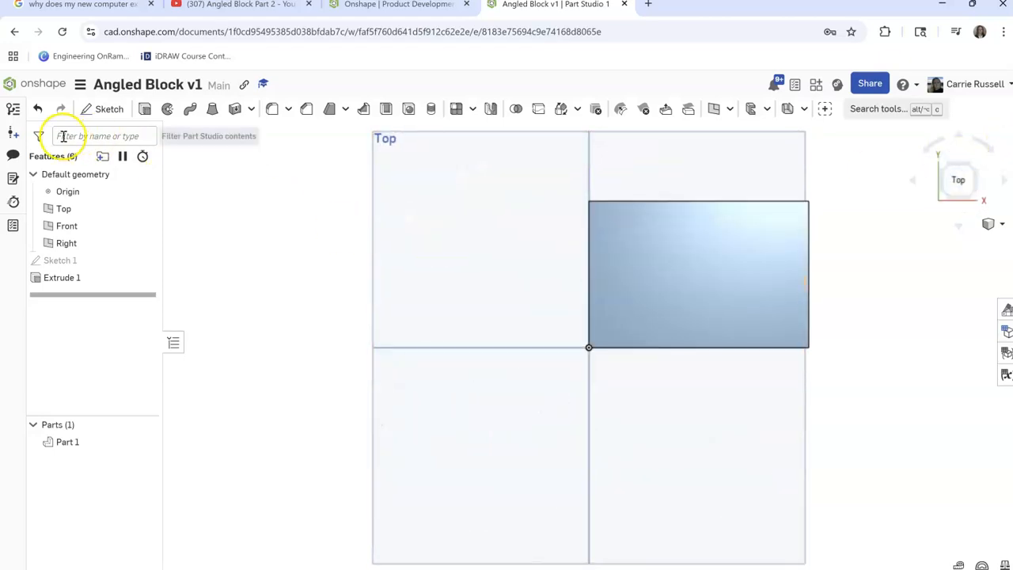
pyautogui.click(100, 108)
pyautogui.click(649, 257)
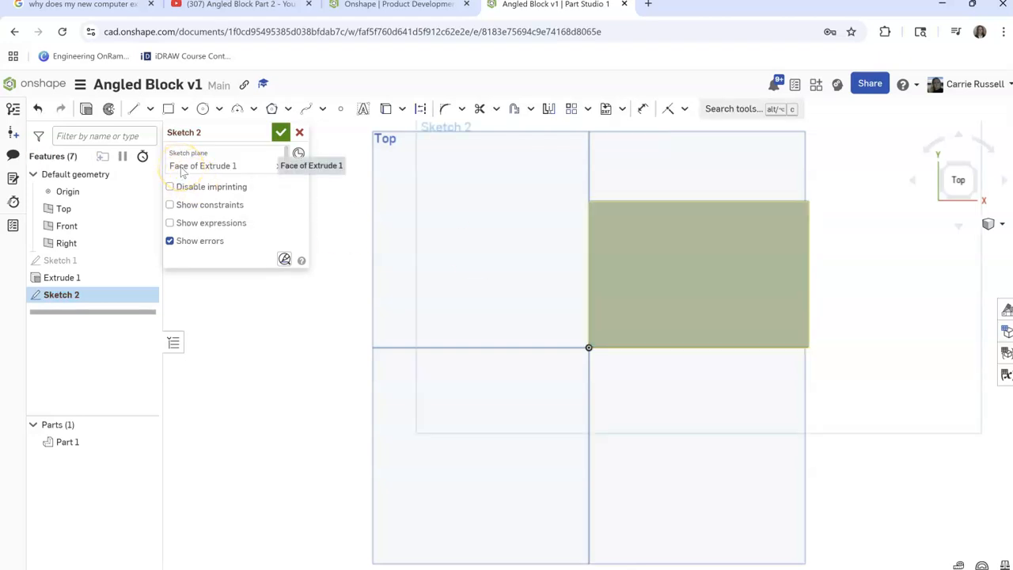
pyautogui.click(150, 108)
pyautogui.click(152, 132)
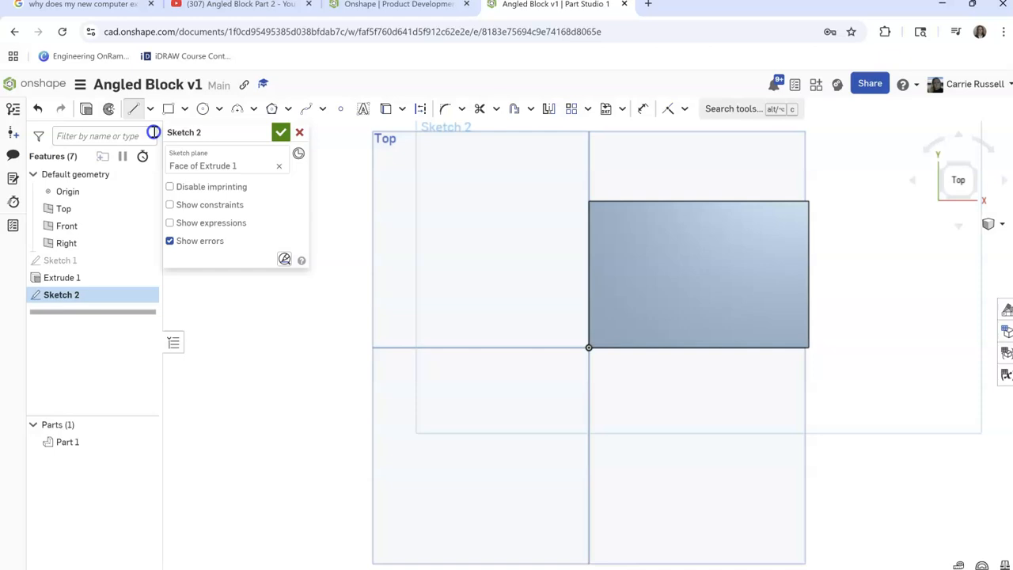
pyautogui.click(587, 238)
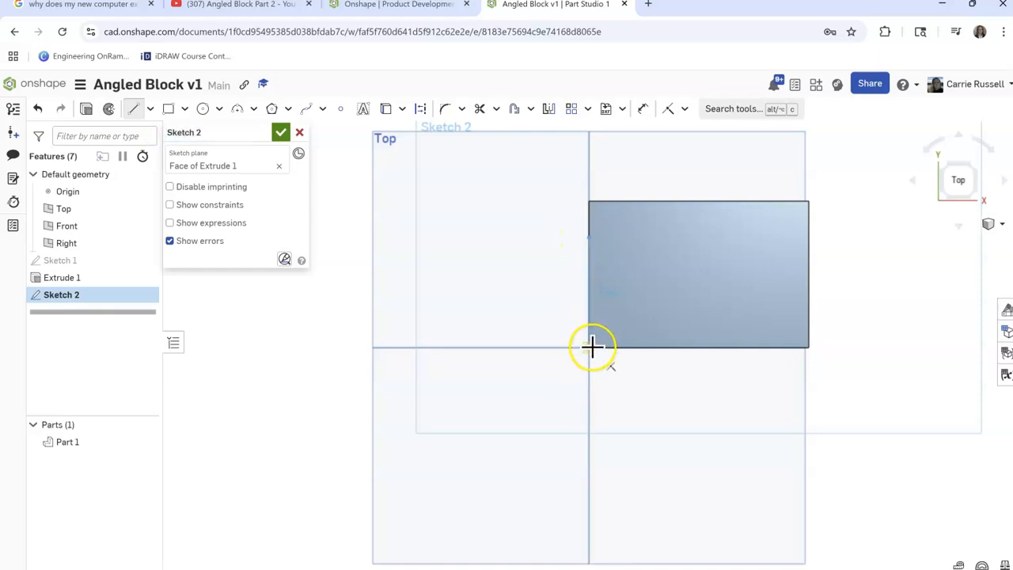
pyautogui.click(595, 346)
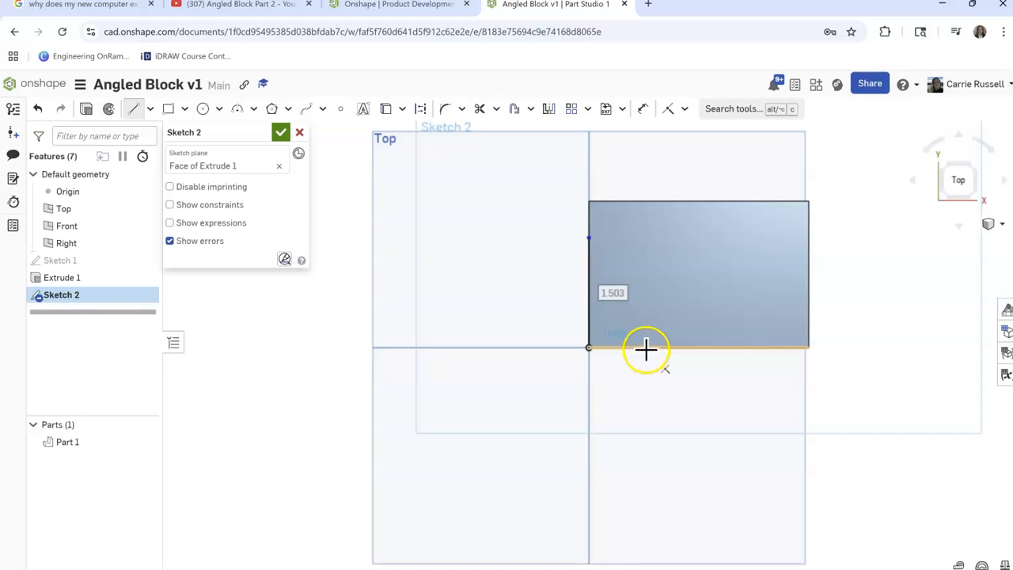
pyautogui.click(646, 348)
pyautogui.click(589, 238)
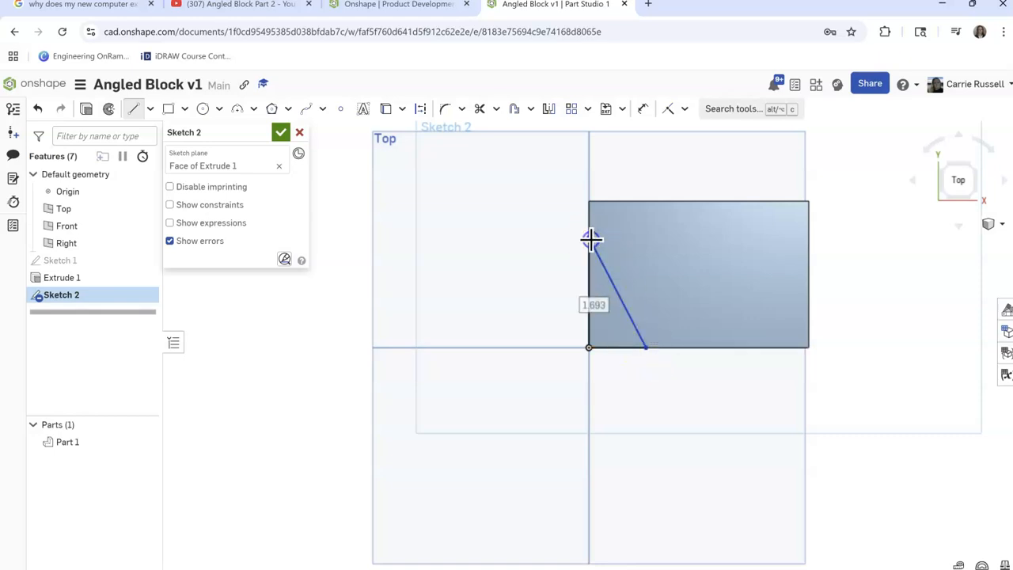
# Draw a second line triangle at the face's lower right corner, with a sloped side about 1.54 in long
pyautogui.click(808, 255)
pyautogui.click(808, 347)
pyautogui.click(744, 346)
pyautogui.click(808, 251)
pyautogui.click(810, 255)
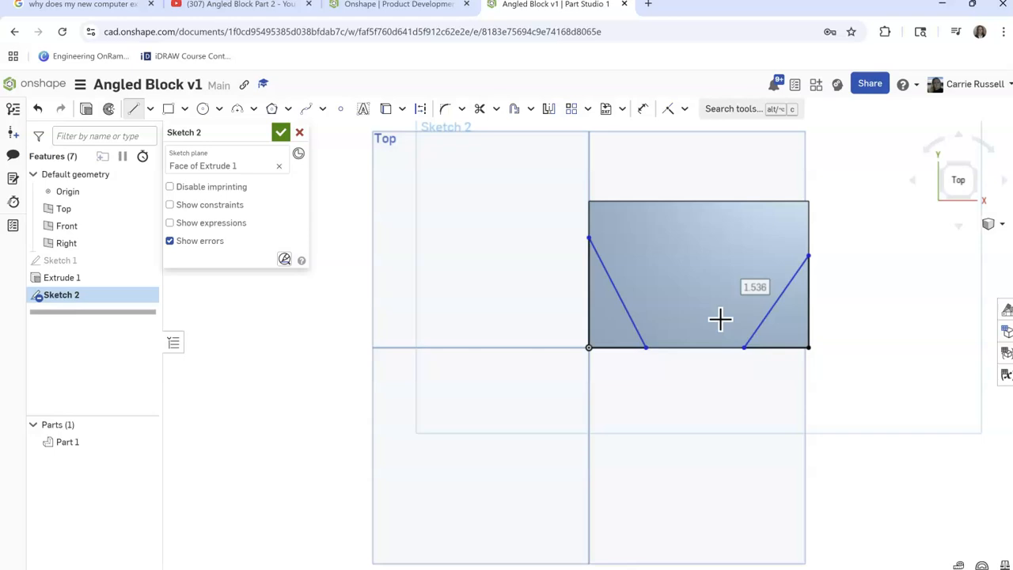
pyautogui.click(590, 325)
pyautogui.click(530, 305)
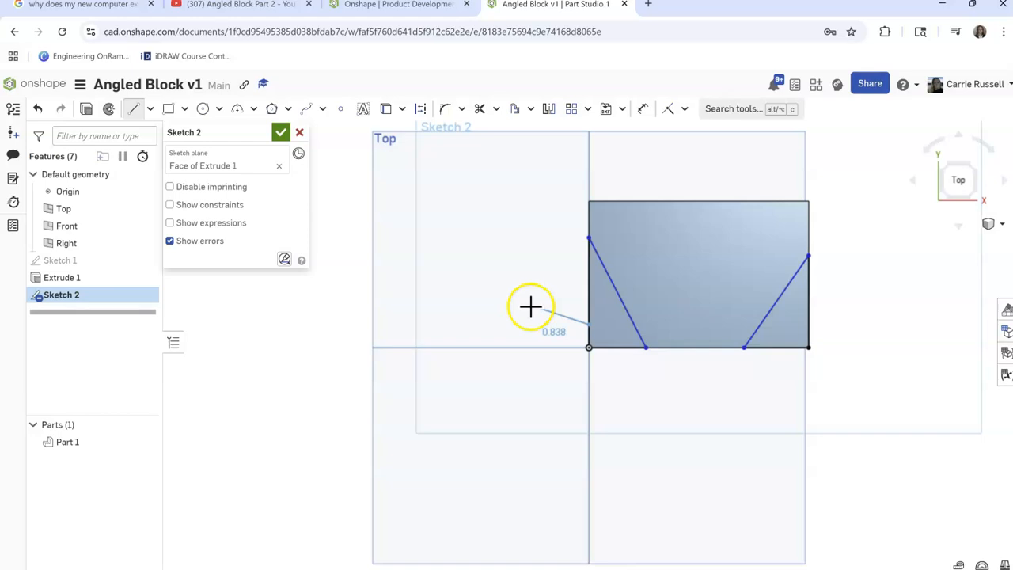
# Dimension the origin-corner triangle to 1.5 in along its vertical side and 1.0 in along its base
pyautogui.click(642, 109)
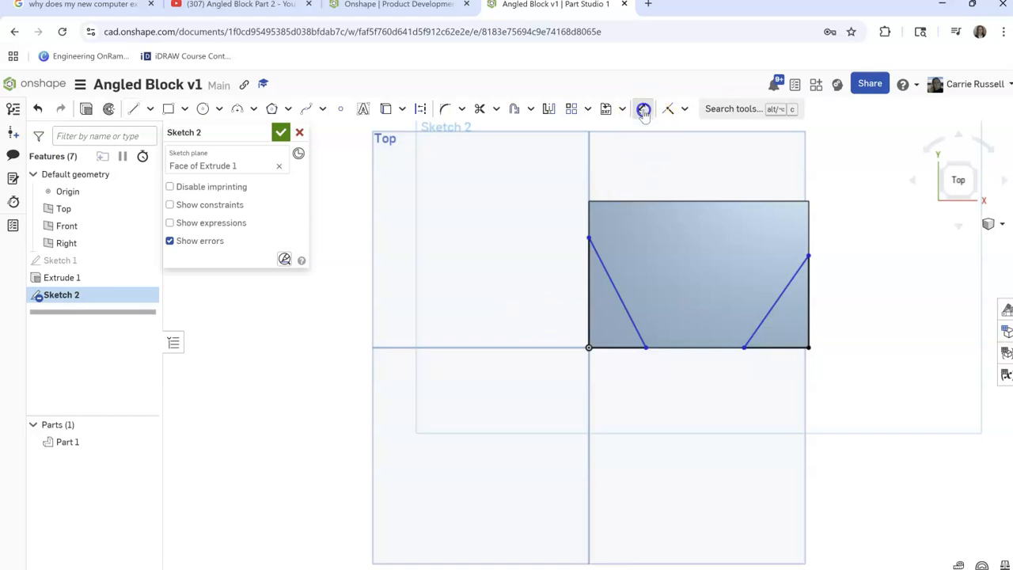
pyautogui.click(588, 266)
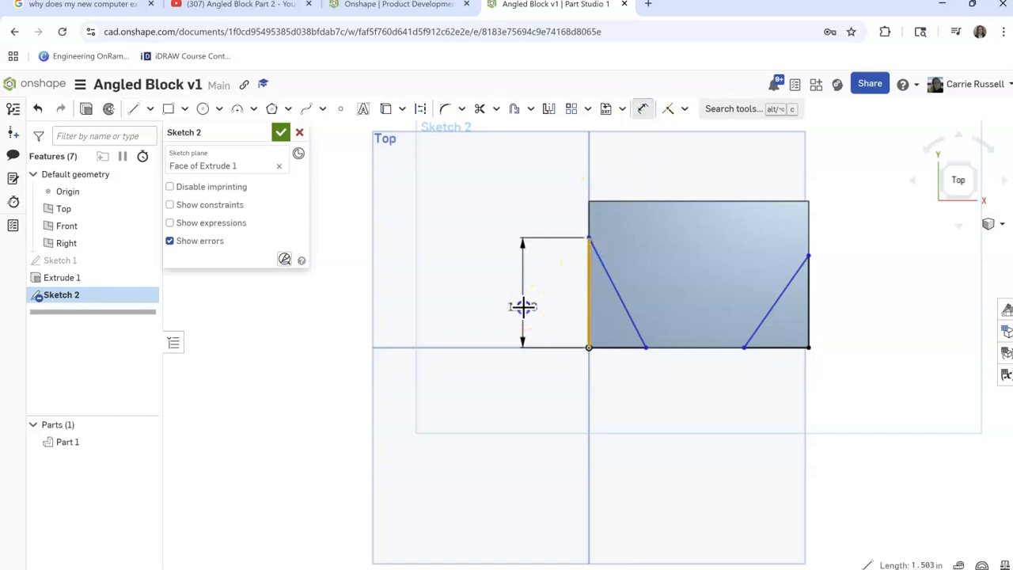
pyautogui.click(522, 306)
pyautogui.write('1.5')
pyautogui.press('Return')
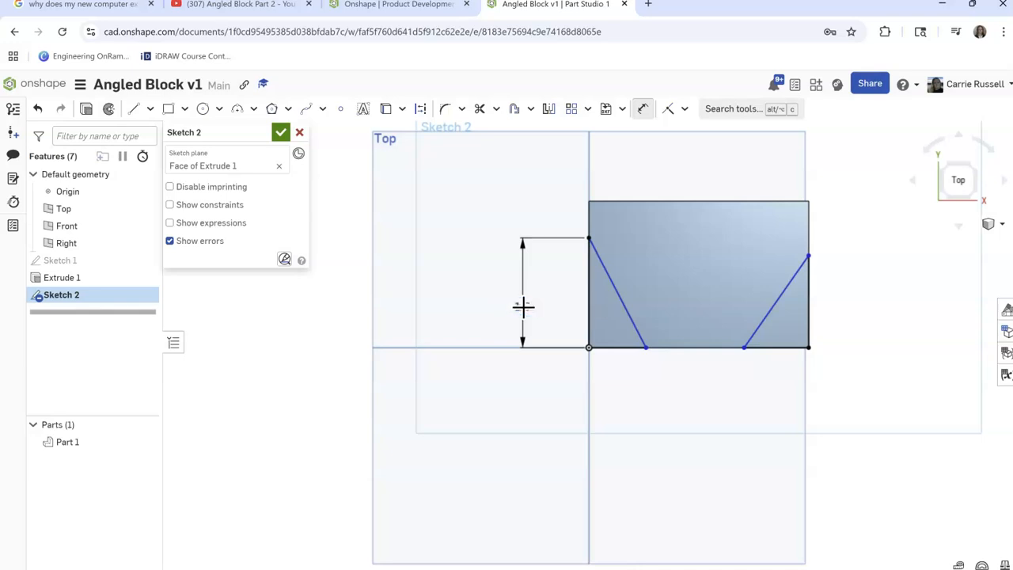
pyautogui.click(625, 346)
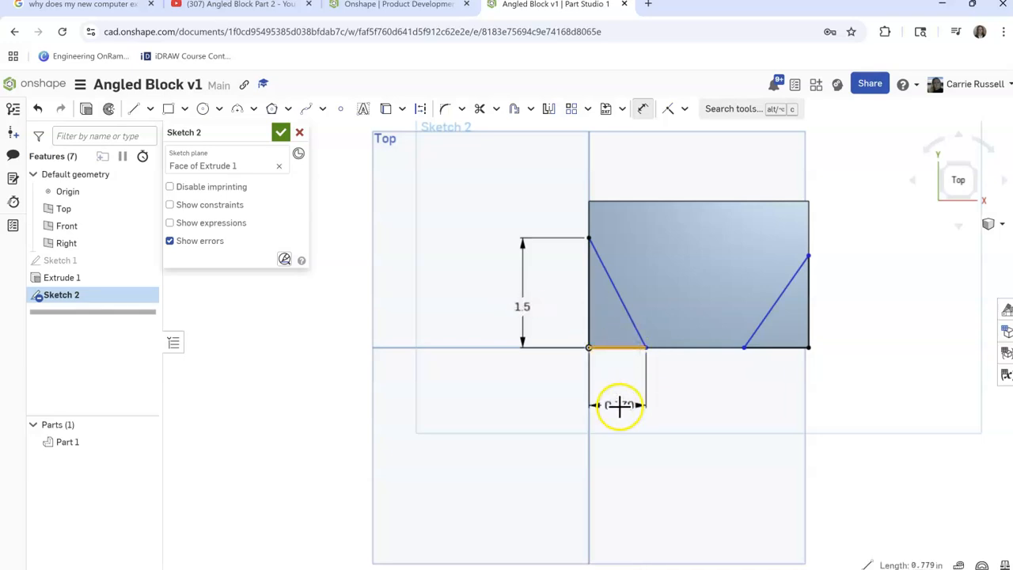
pyautogui.click(620, 406)
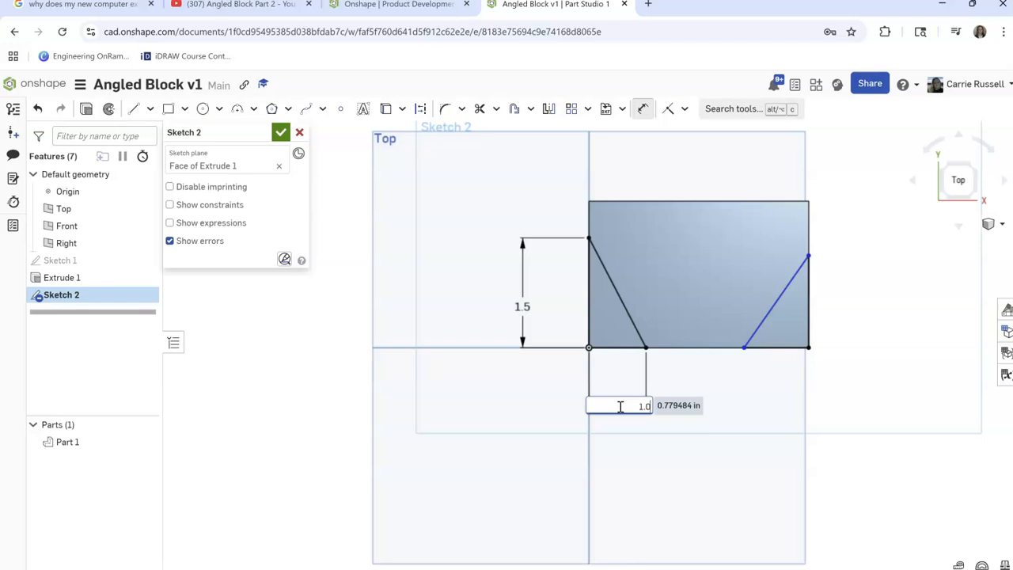
pyautogui.write('1.0')
pyautogui.press('Return')
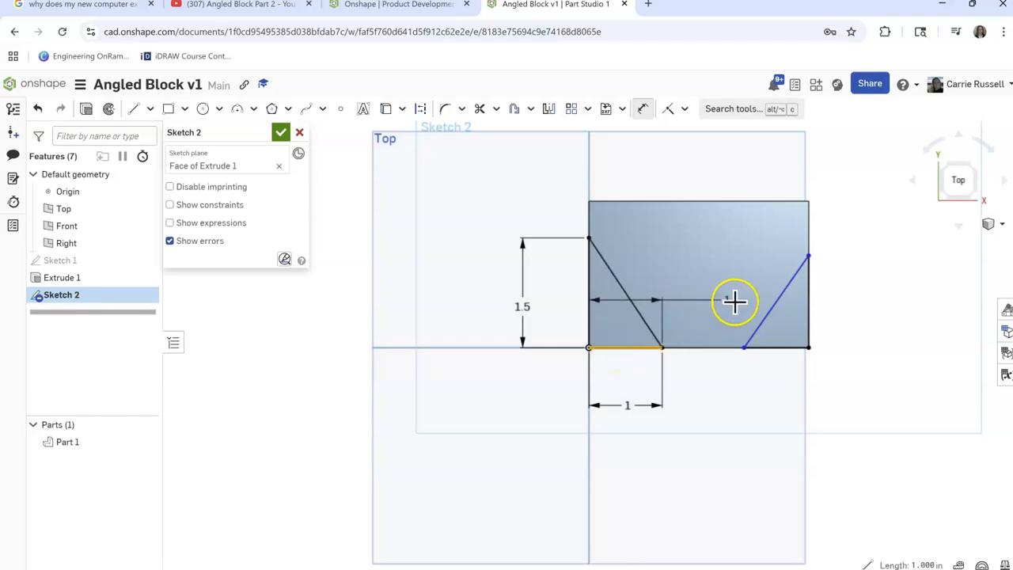
pyautogui.press('Escape')
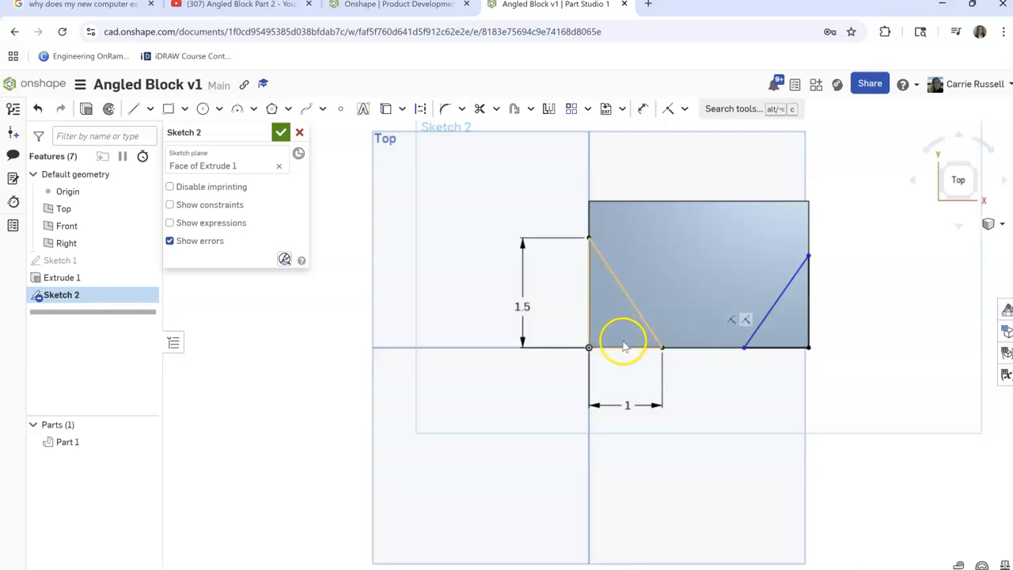
# Apply Equal constraints between the two triangles' bases and between their vertical sides
pyautogui.click(625, 348)
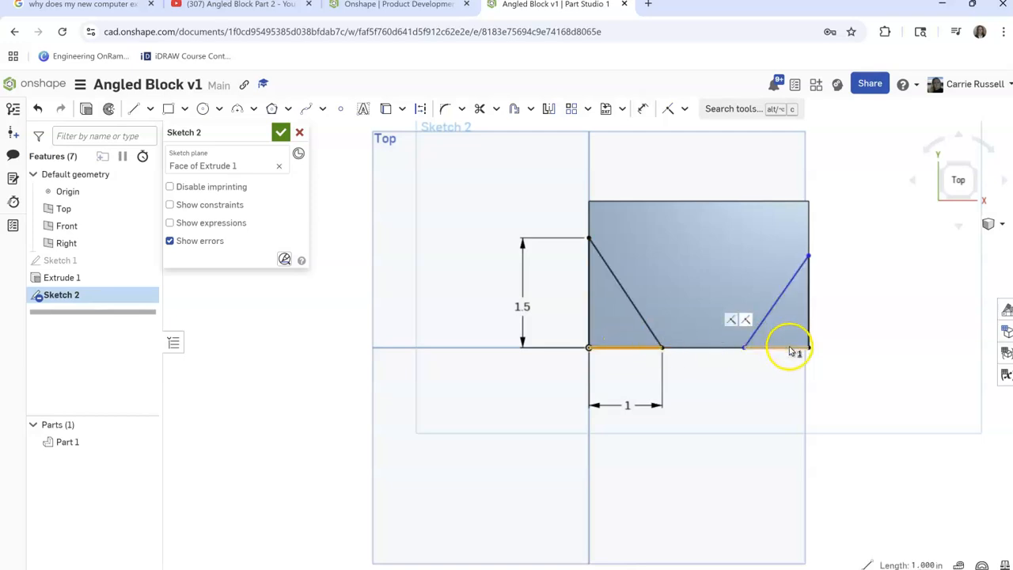
pyautogui.click(684, 108)
pyautogui.click(689, 295)
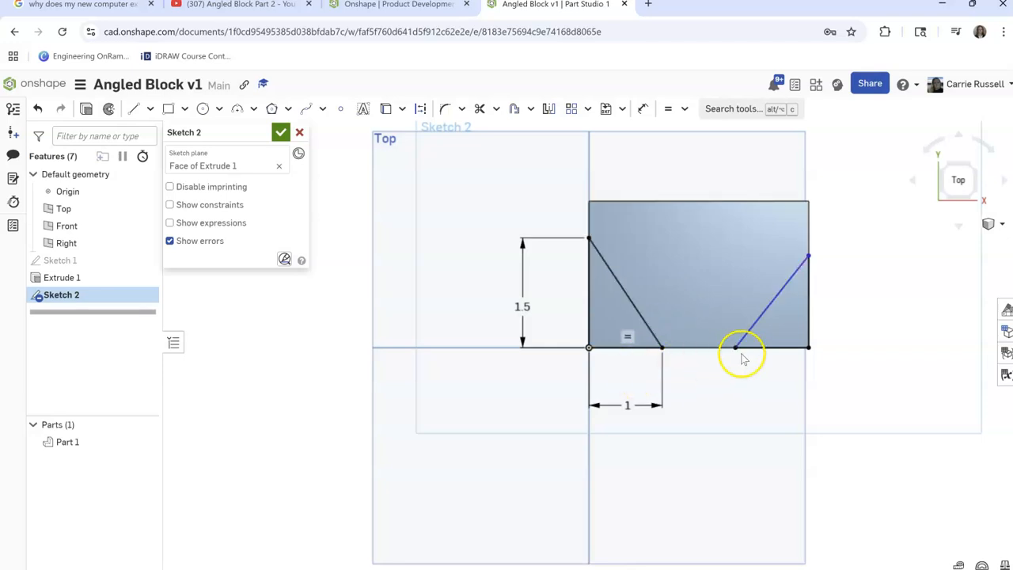
pyautogui.click(587, 280)
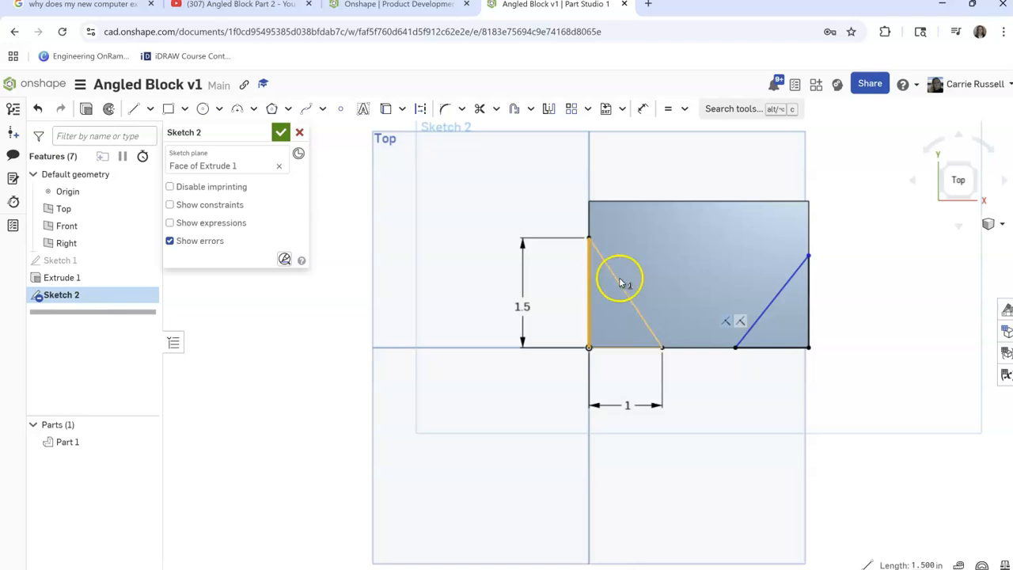
pyautogui.click(809, 301)
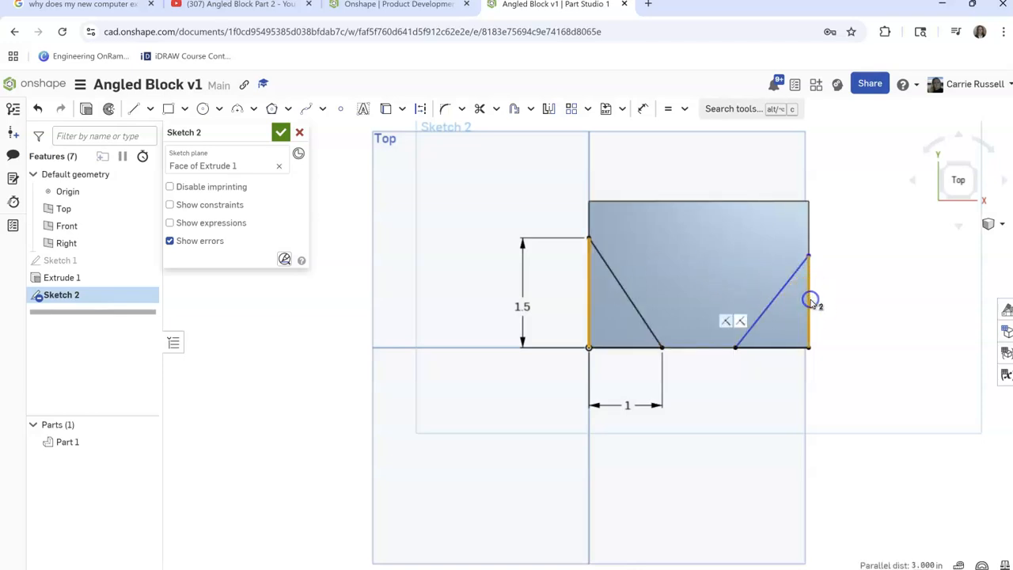
pyautogui.click(670, 110)
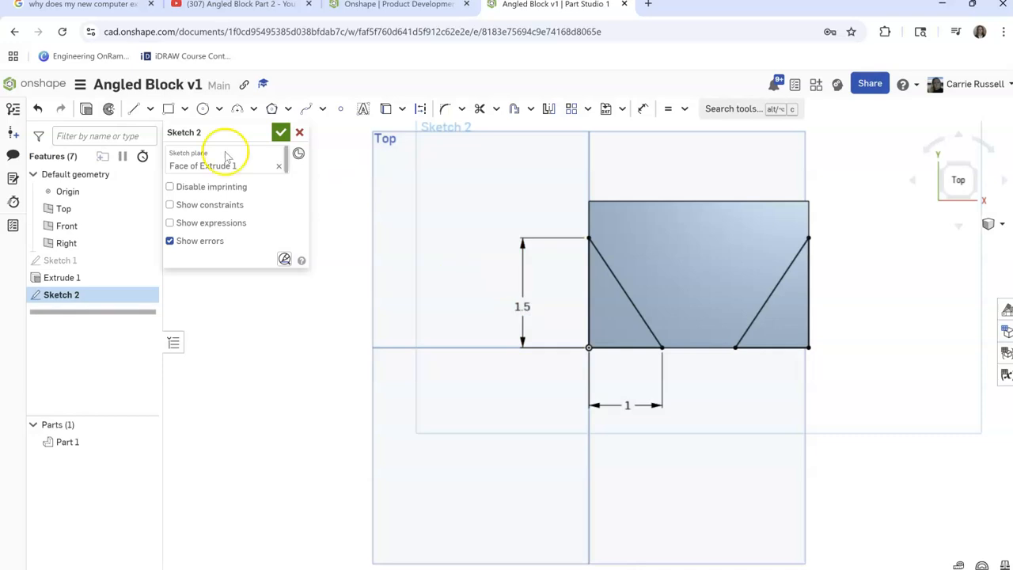
# Extrude both triangles as a blind Remove cut 0.9 in deep, and show the block in isometric view
pyautogui.click(86, 109)
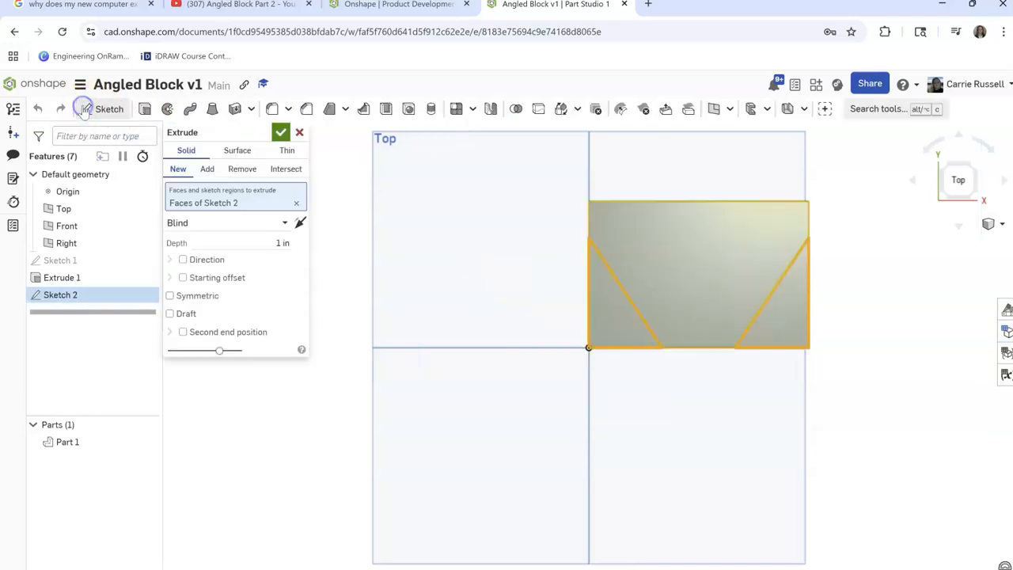
pyautogui.click(239, 171)
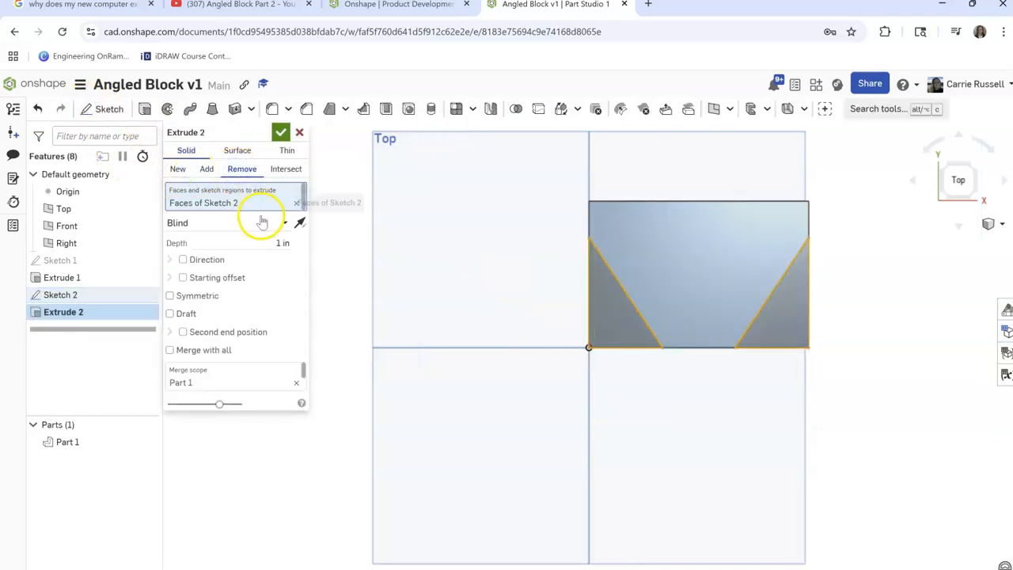
pyautogui.click(264, 243)
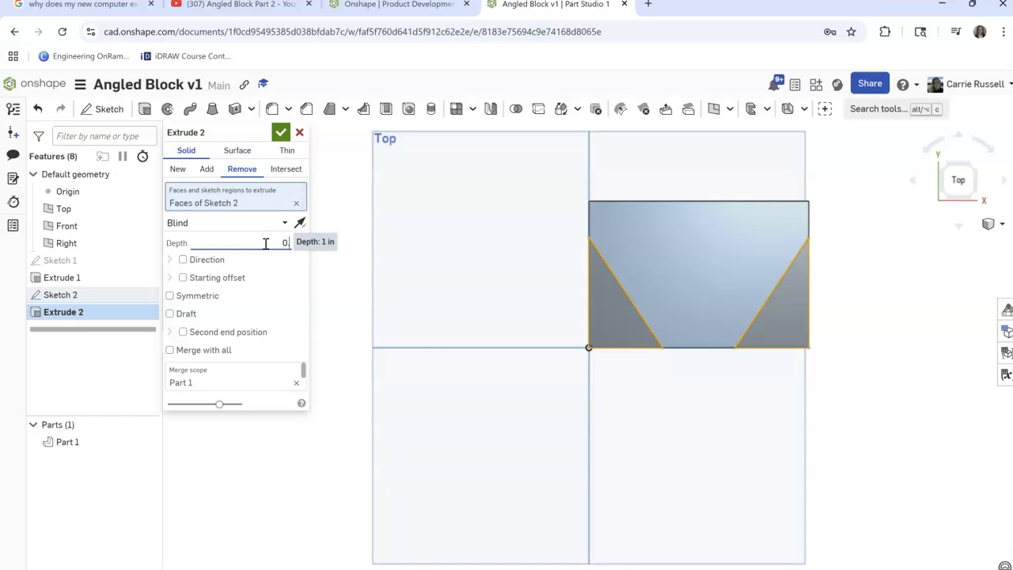
pyautogui.click(280, 132)
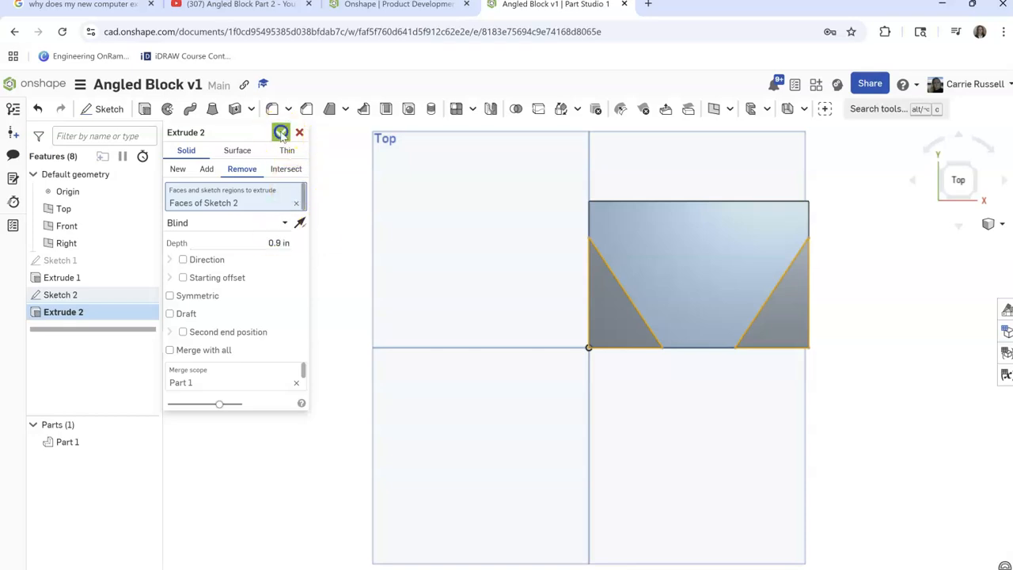
pyautogui.click(991, 224)
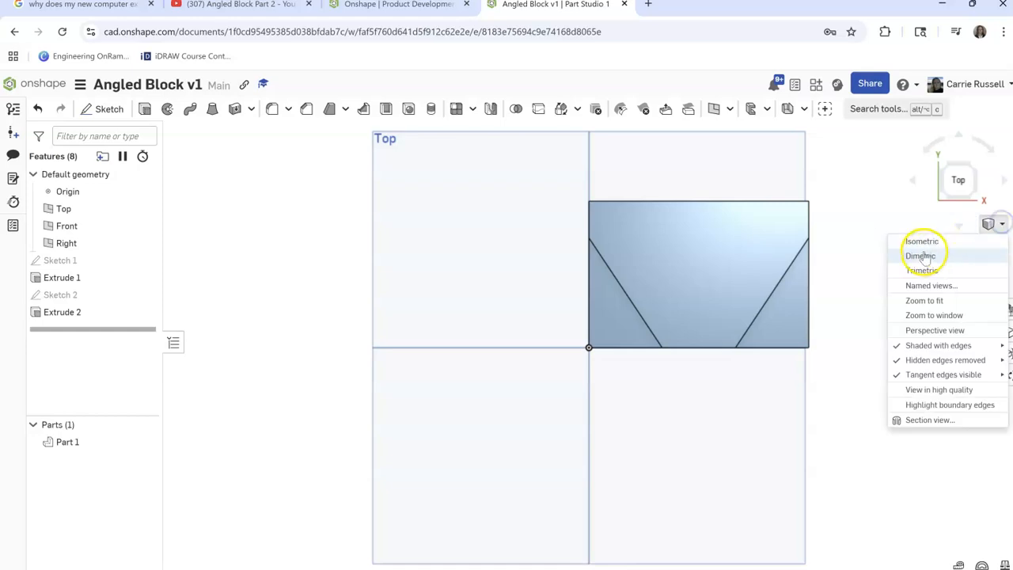
pyautogui.click(923, 239)
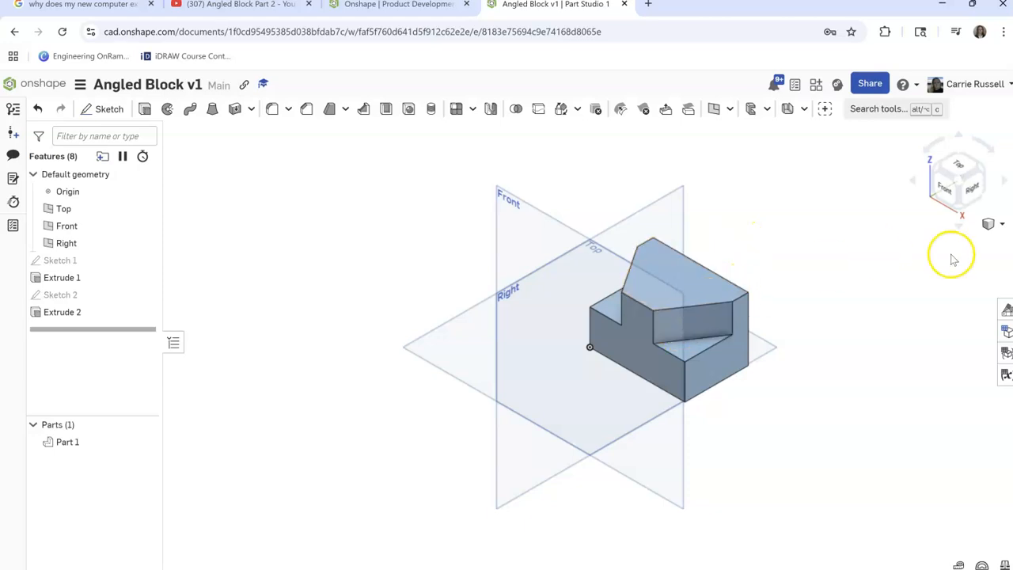
# Start a sketch on the block's right face and draw a line triangle about 1.75 in along the top edge and 0.64 in down the left edge
pyautogui.click(970, 193)
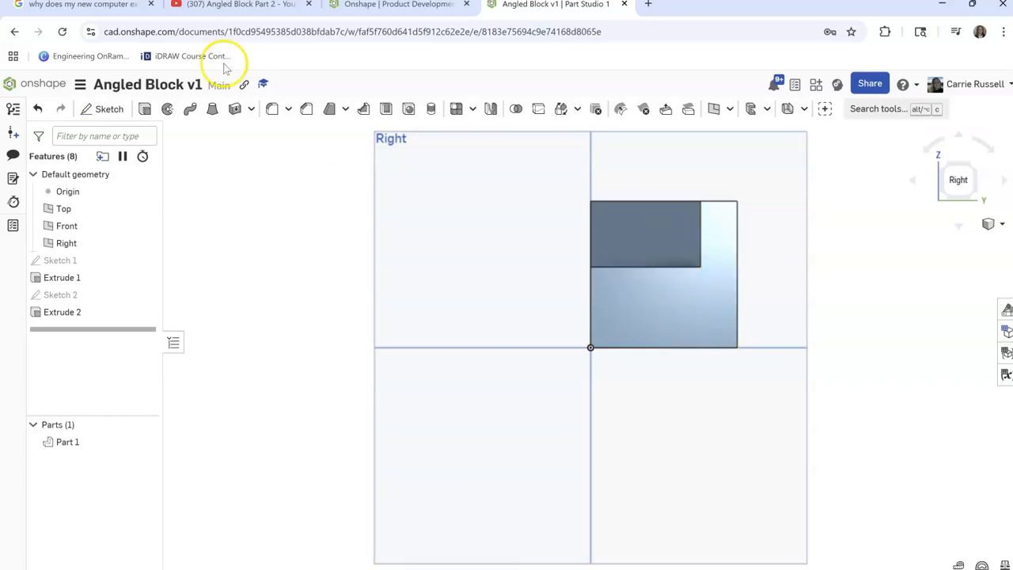
pyautogui.click(101, 108)
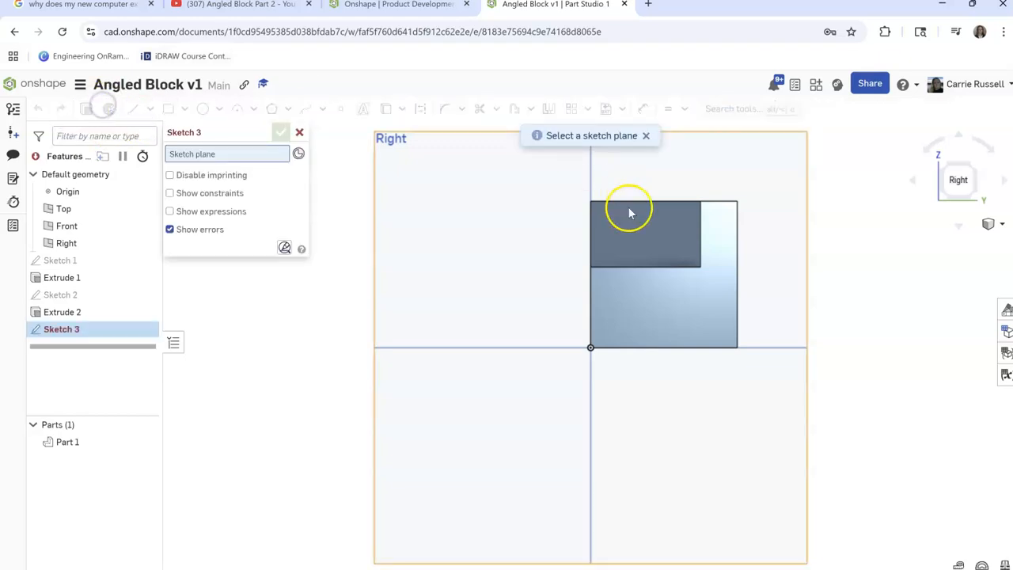
pyautogui.click(664, 303)
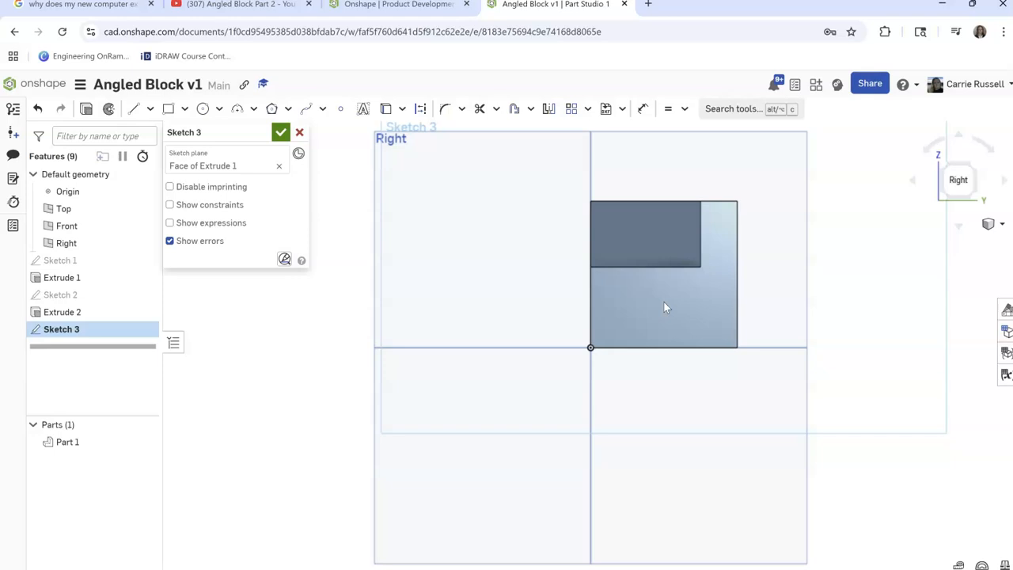
pyautogui.click(135, 111)
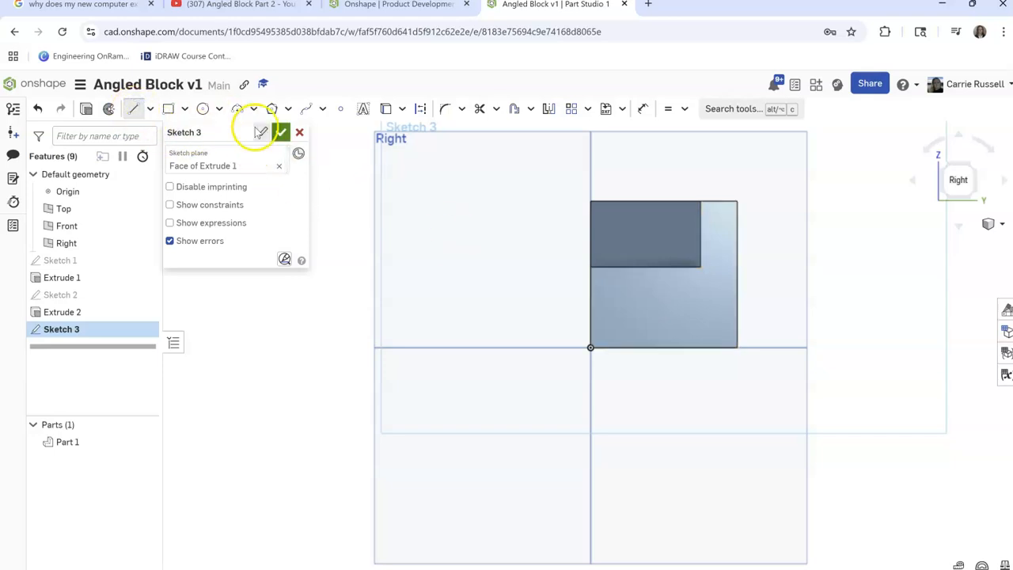
pyautogui.click(589, 201)
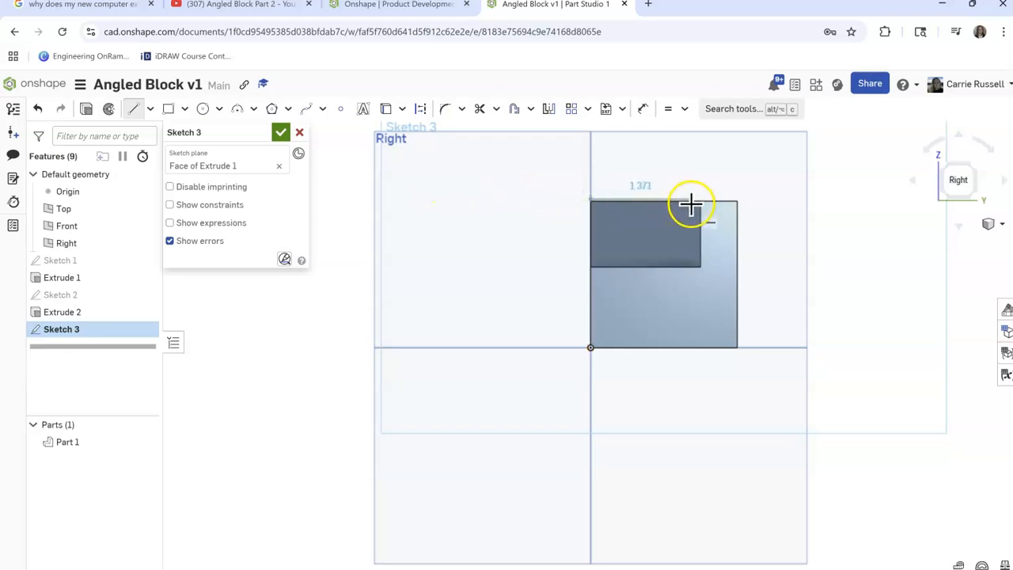
pyautogui.click(717, 201)
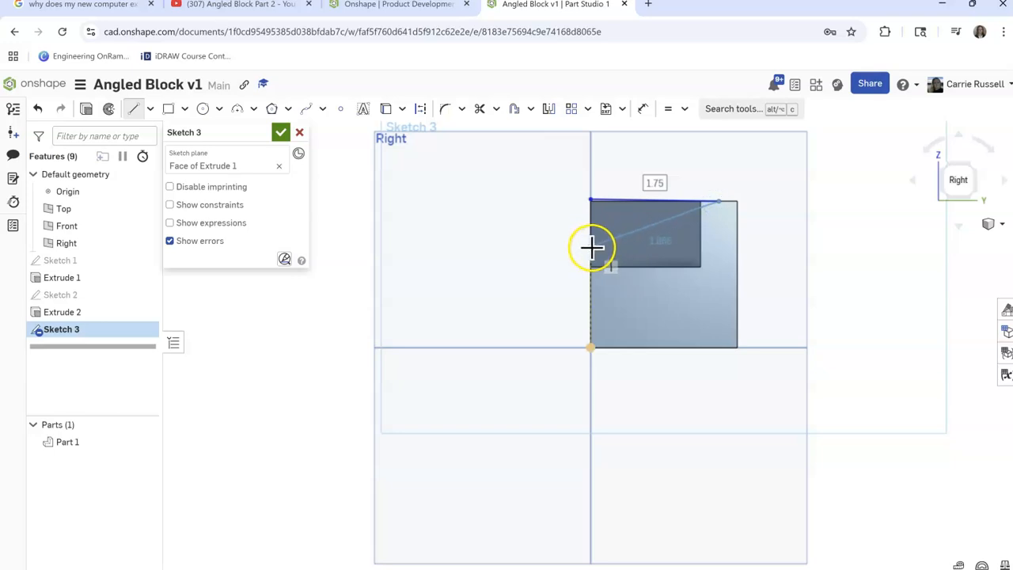
pyautogui.click(592, 246)
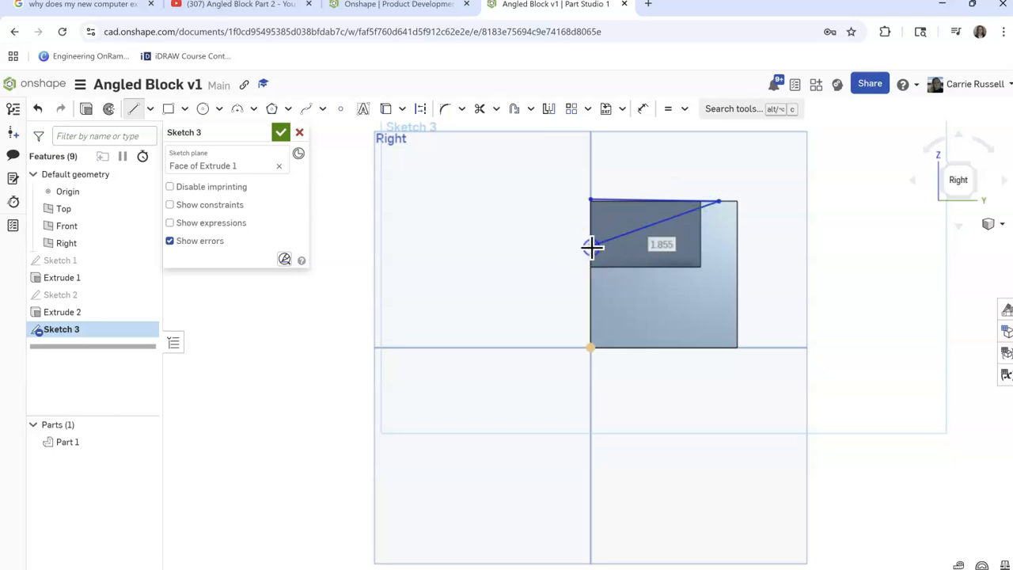
pyautogui.click(591, 201)
pyautogui.click(623, 308)
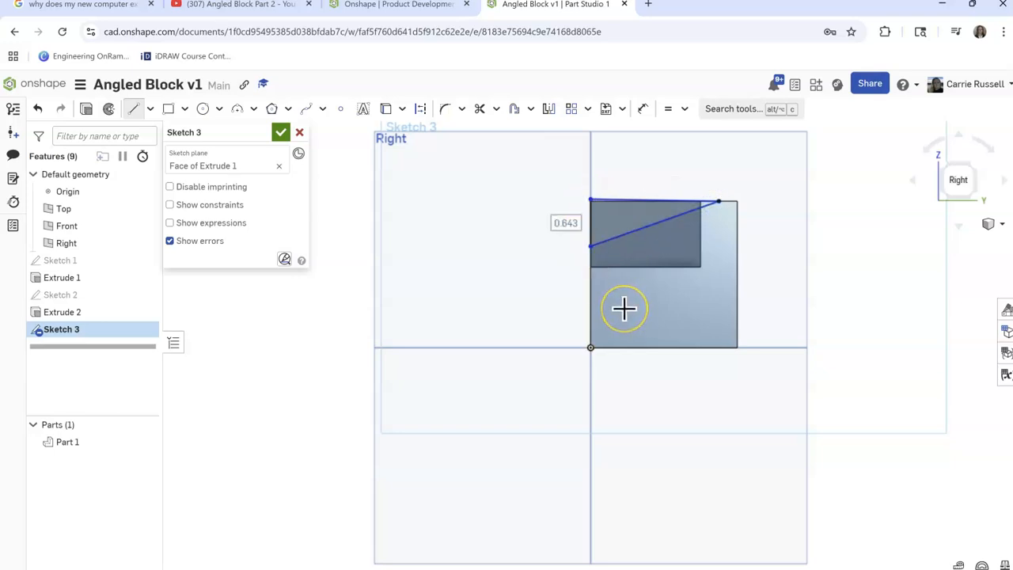
pyautogui.click(593, 203)
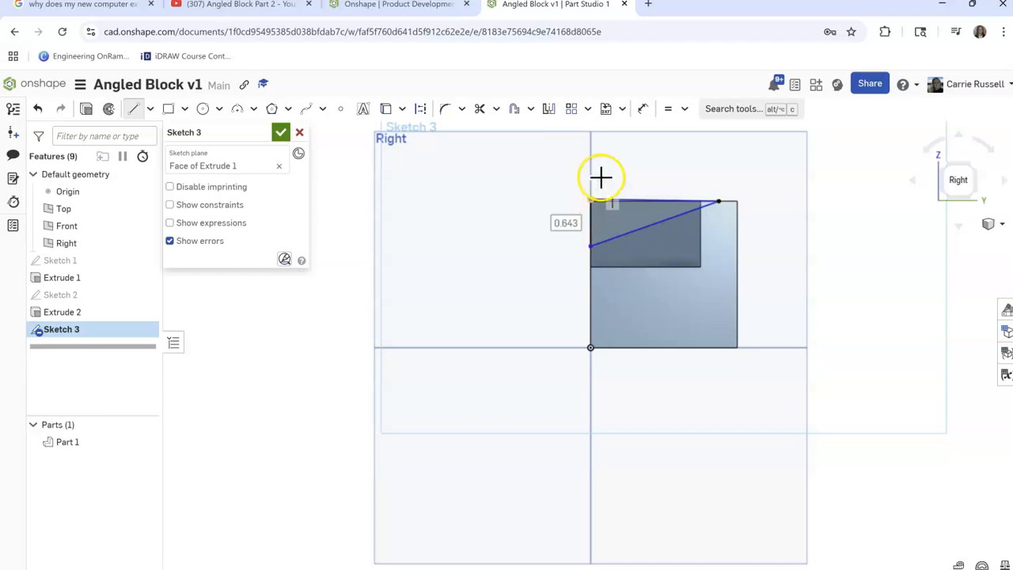
pyautogui.press('Escape')
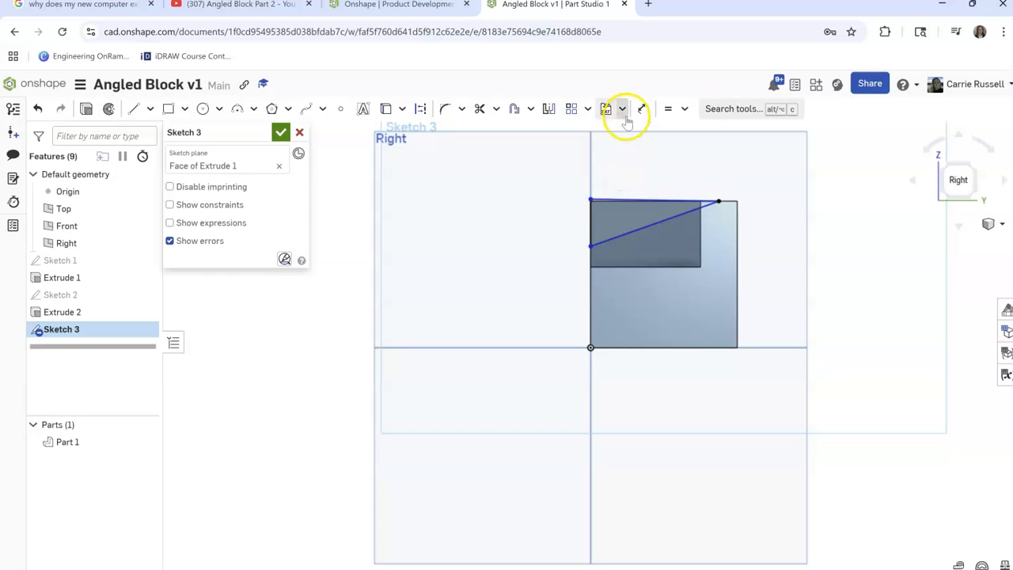
# Move the new triangle's upper-left point onto the top-left corner of the block's right face
pyautogui.click(683, 108)
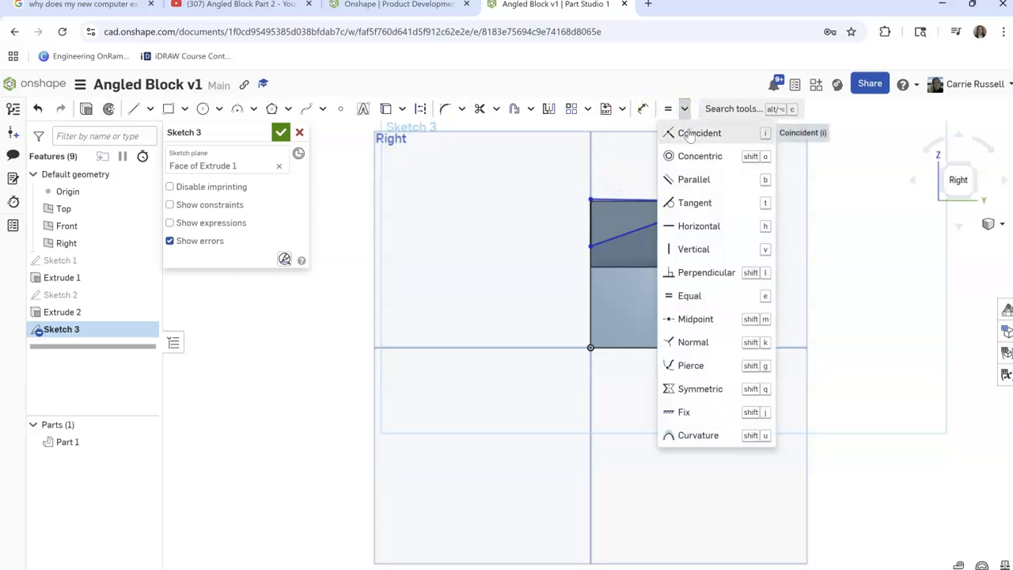
pyautogui.click(690, 135)
pyautogui.click(590, 198)
pyautogui.moveTo(590, 197); pyautogui.dragTo(588, 203)
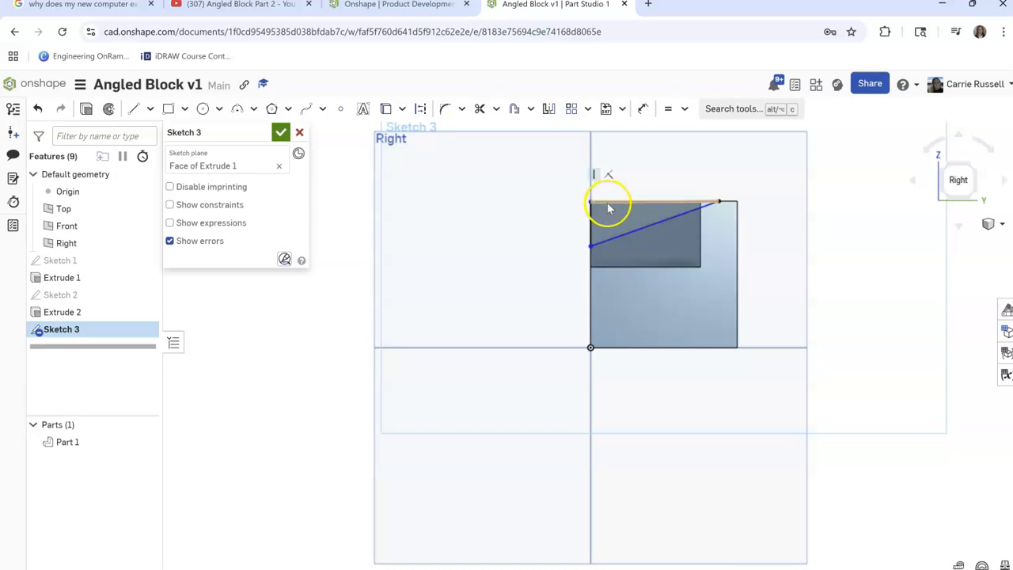
# Try to make the triangle's right end point coincident with the block's top edge
pyautogui.click(734, 202)
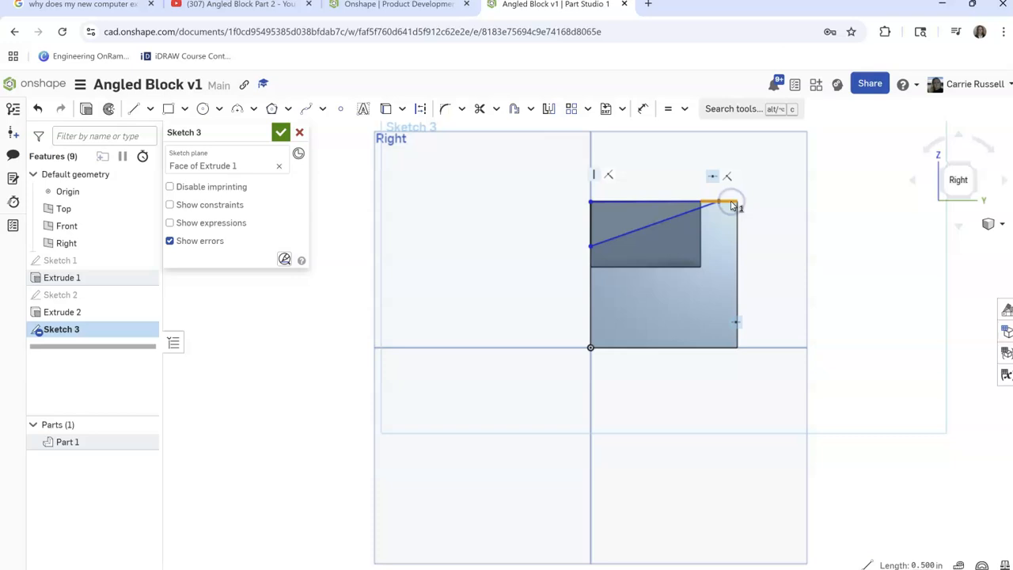
pyautogui.click(686, 109)
pyautogui.click(697, 133)
pyautogui.click(721, 200)
pyautogui.click(676, 153)
pyautogui.click(722, 204)
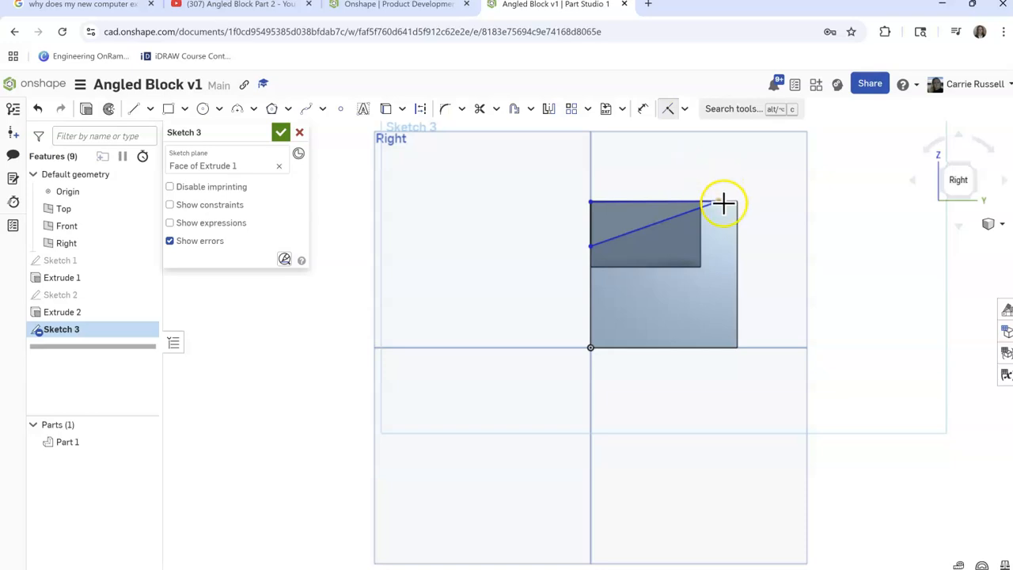
# Delete the midpoint constraint from the triangle's right end point on the top edge
pyautogui.click(720, 202)
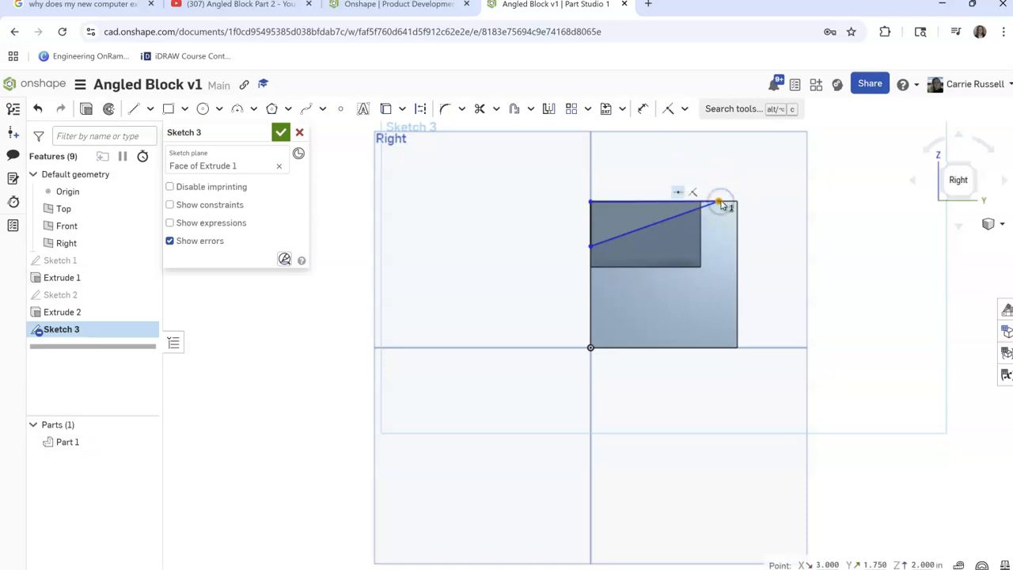
pyautogui.click(685, 199)
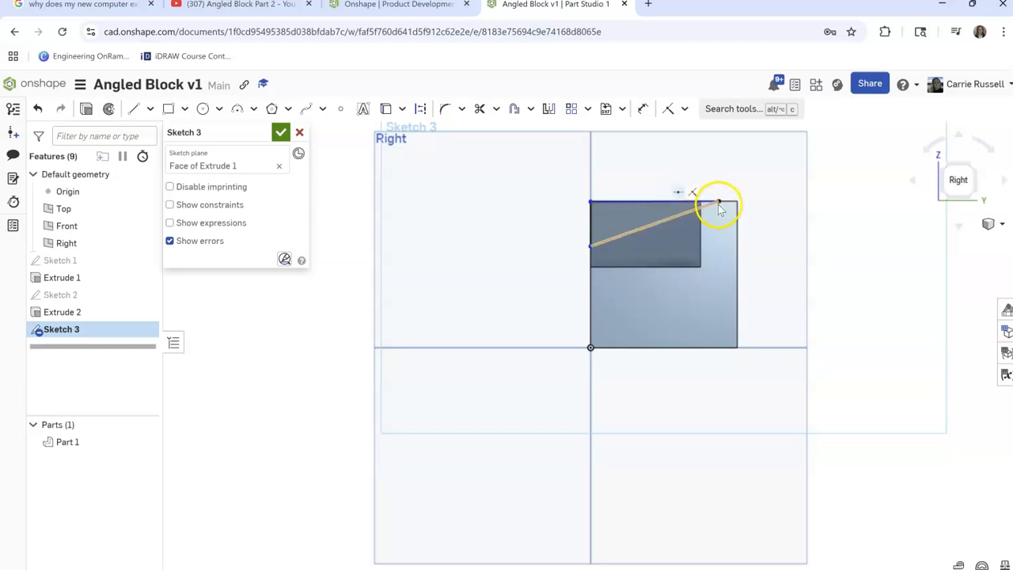
pyautogui.click(676, 193)
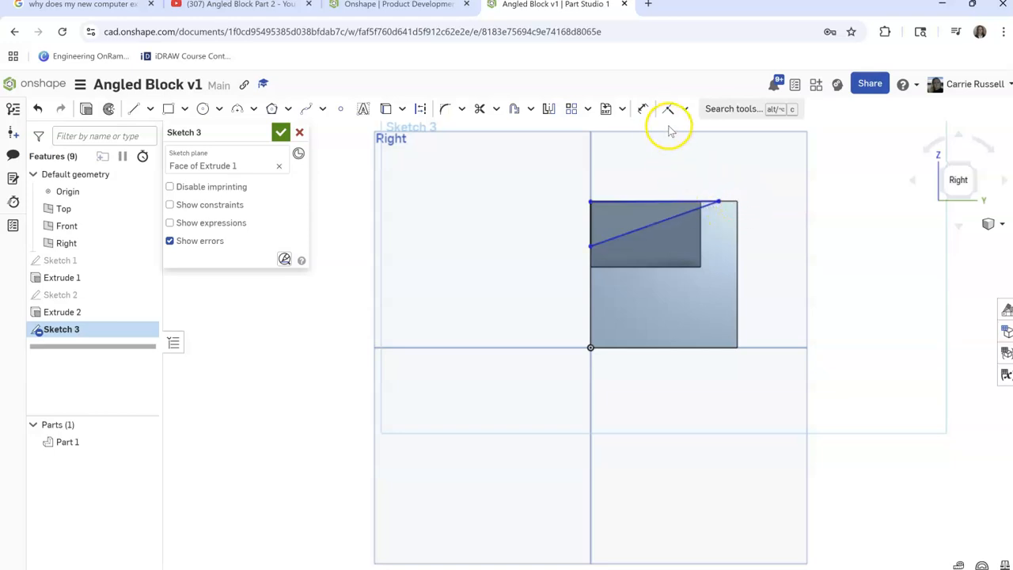
# Dimension the angle between the triangle's upper line and its sloped line at 15 degrees
pyautogui.click(643, 108)
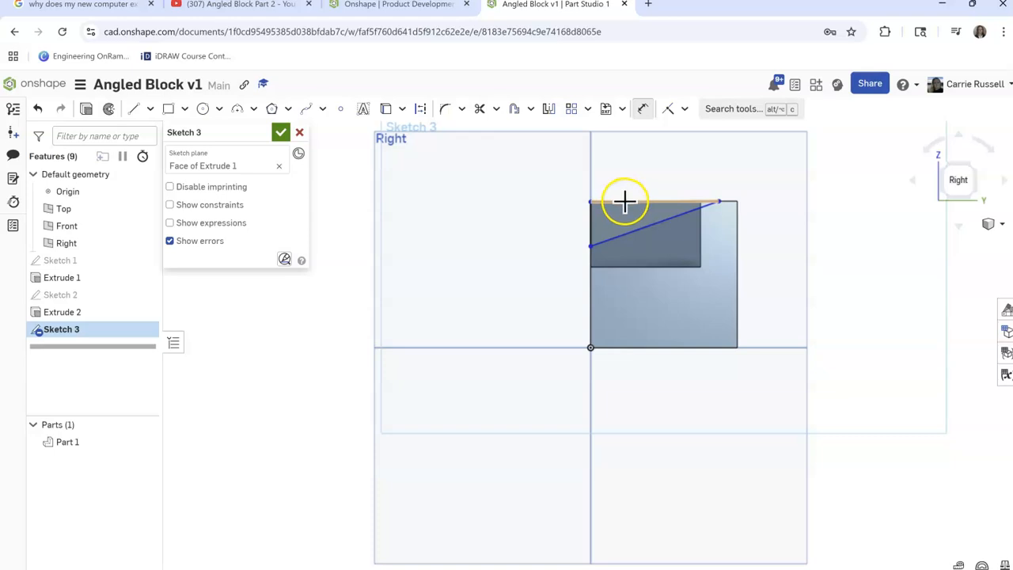
pyautogui.moveTo(625, 201); pyautogui.dragTo(633, 230)
pyautogui.click(634, 229)
pyautogui.click(532, 225)
pyautogui.write('1')
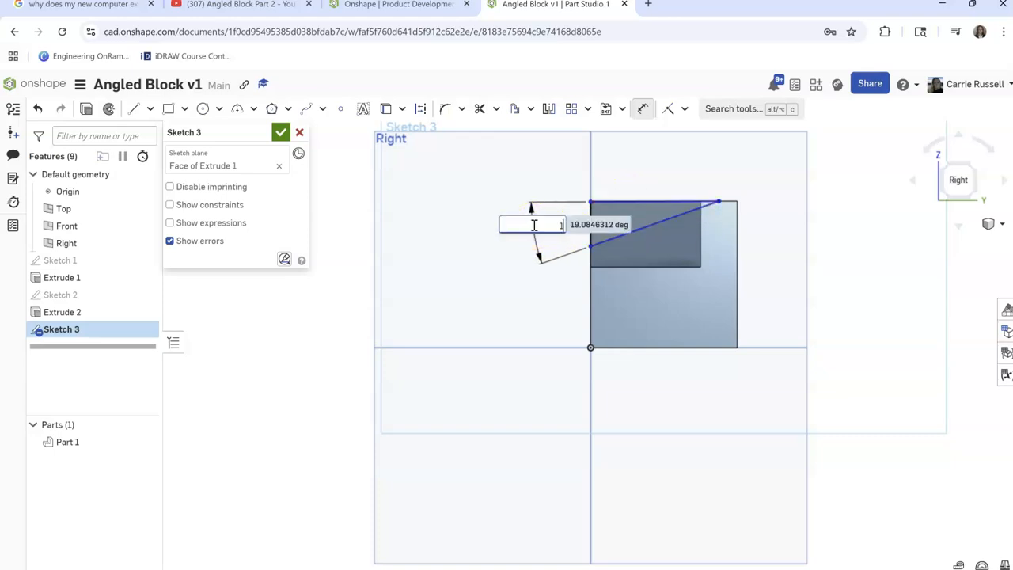
pyautogui.write('5')
pyautogui.press('Return')
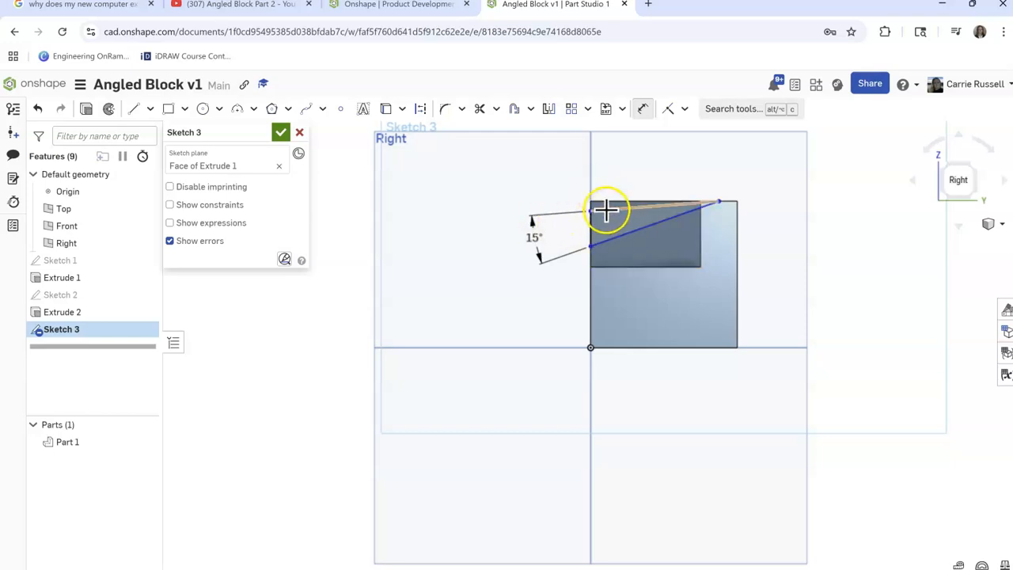
pyautogui.press('Escape')
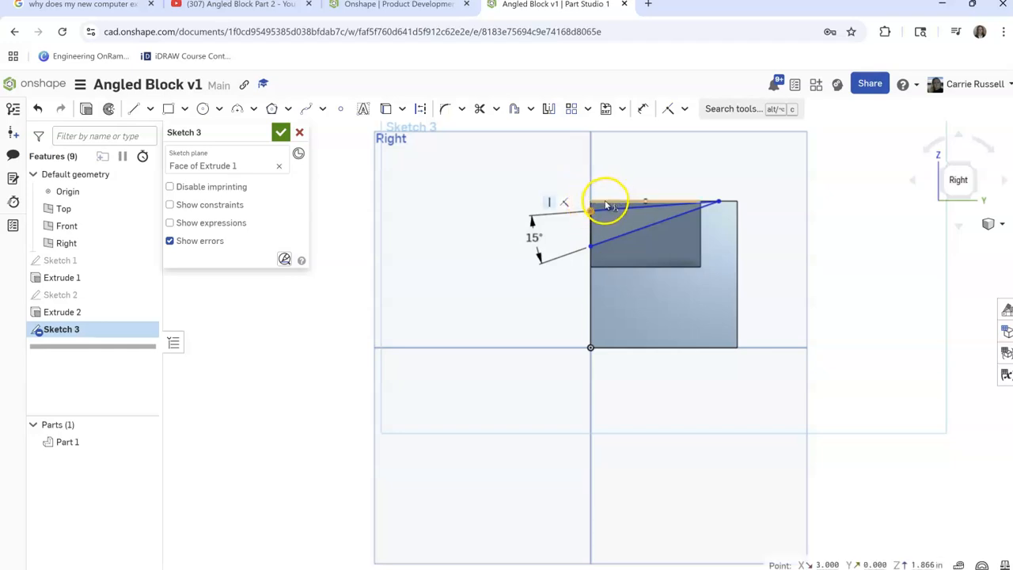
# Make the triangle's upper-left point and its right end point coincident with the block's top edge
pyautogui.click(606, 204)
pyautogui.click(668, 109)
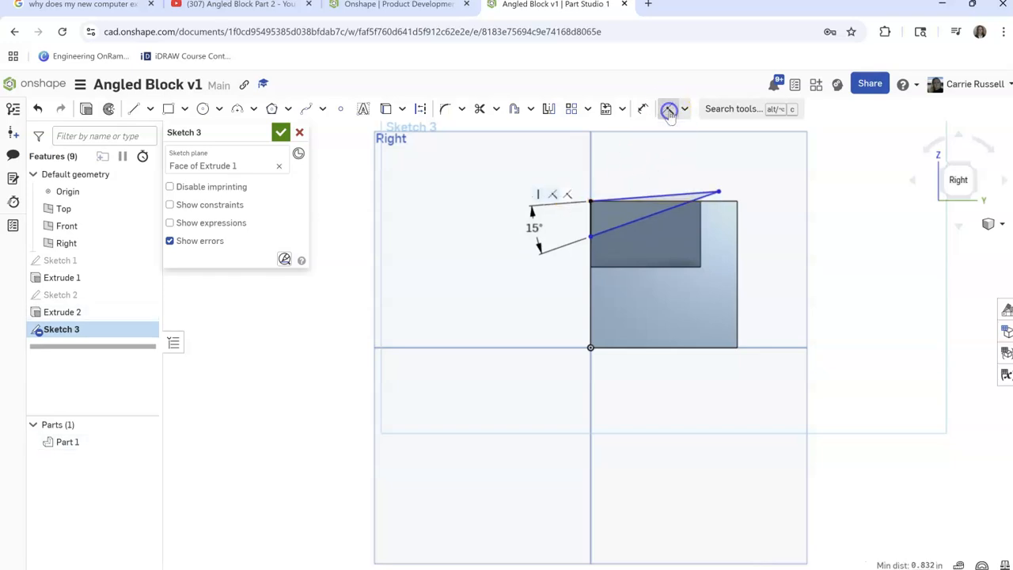
pyautogui.click(721, 193)
pyautogui.click(726, 202)
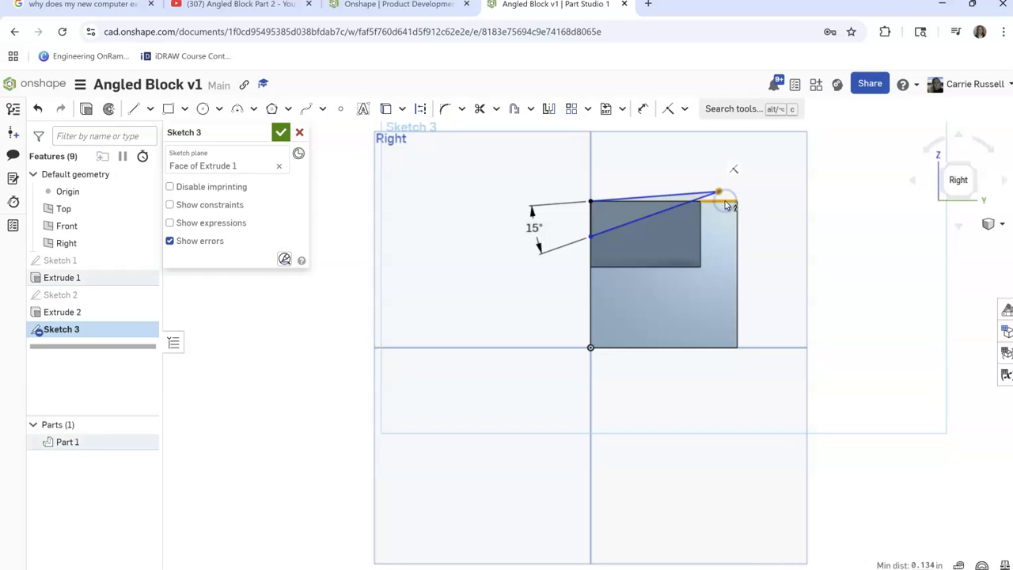
pyautogui.click(669, 109)
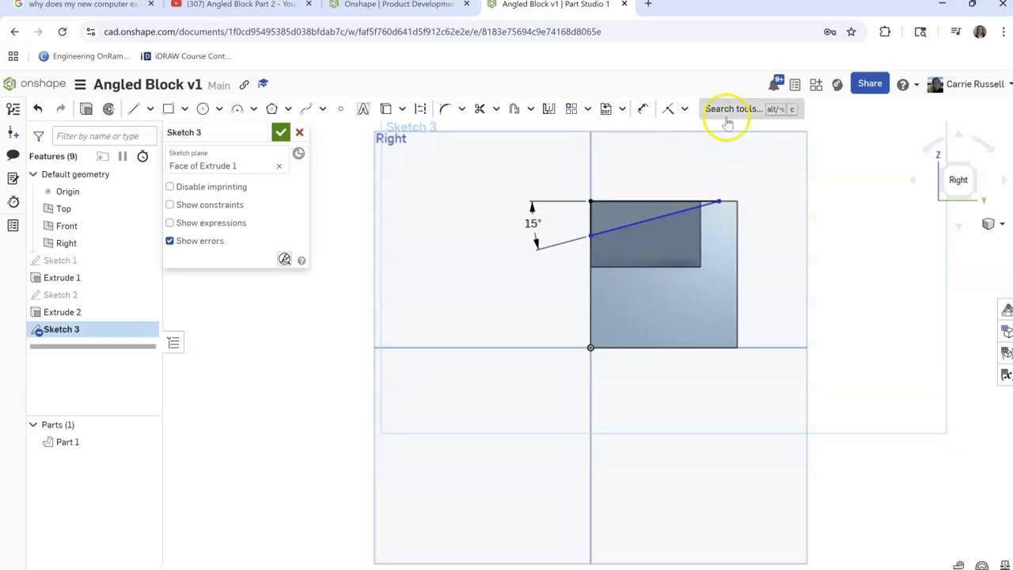
# Try to make the triangle's right end coincident with the corner cut's right vertical edge, and remove the added constraint
pyautogui.moveTo(720, 204); pyautogui.dragTo(703, 206)
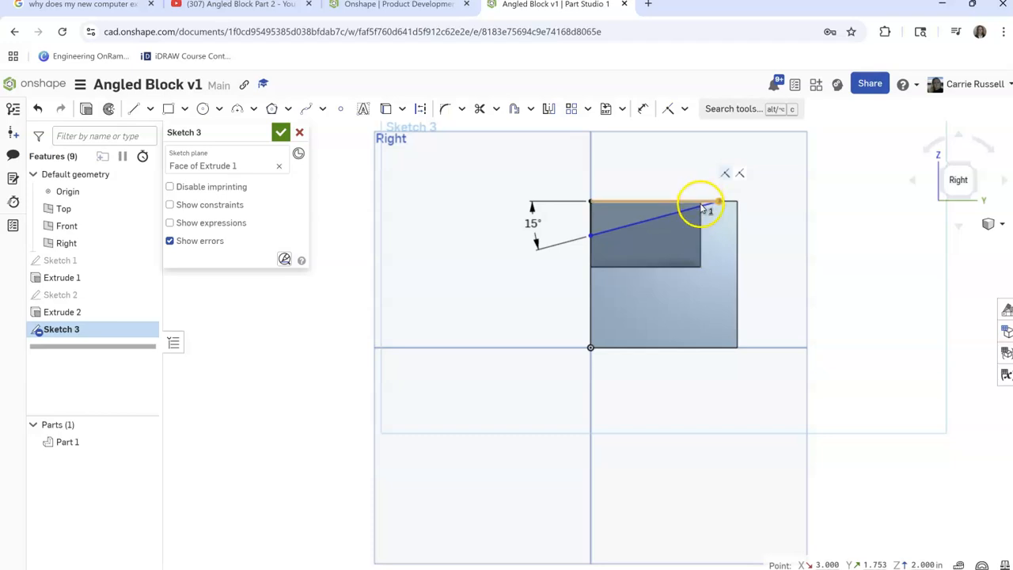
pyautogui.click(700, 210)
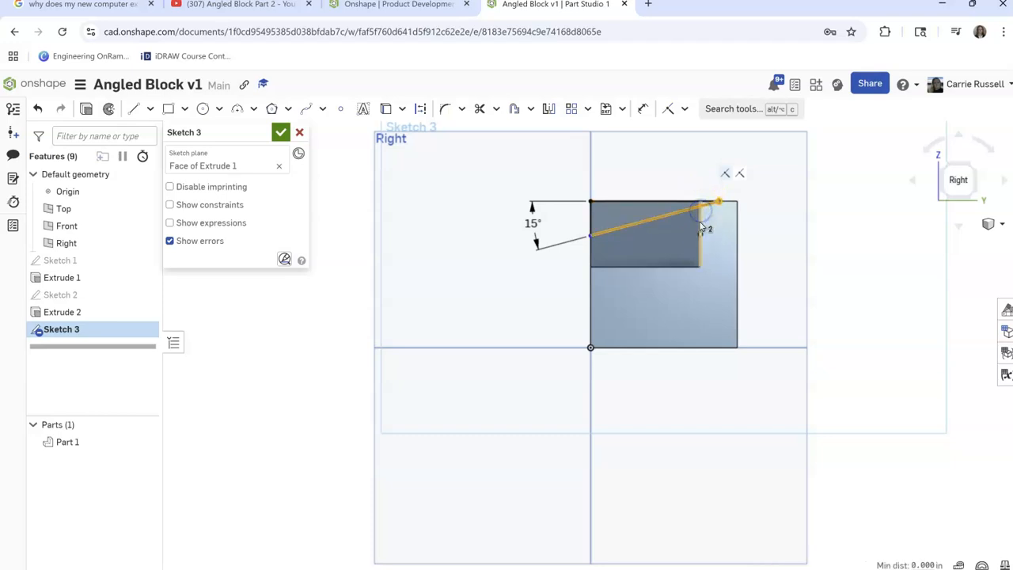
pyautogui.click(671, 111)
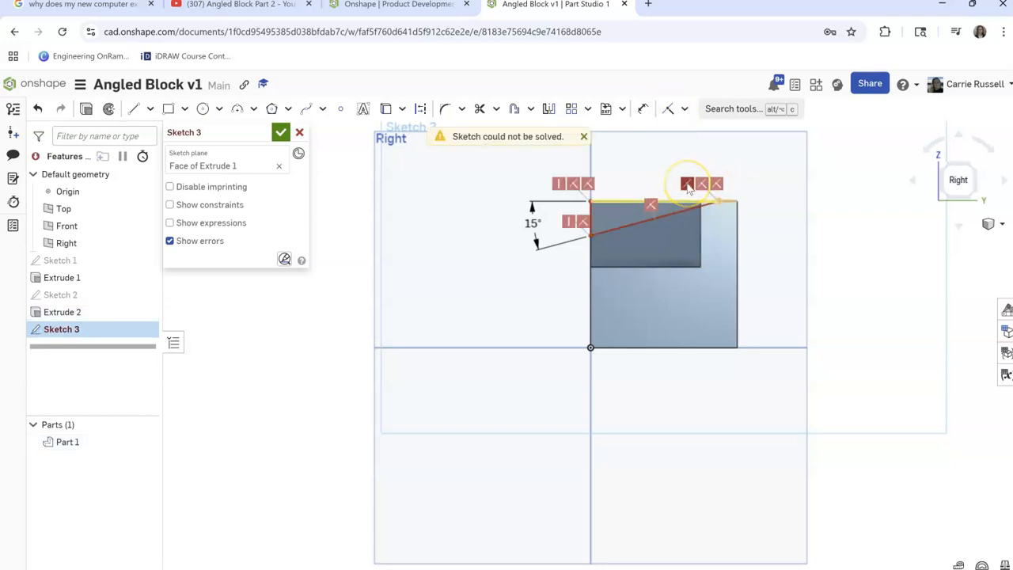
pyautogui.press('Delete')
# Shorten the triangle along the top edge and make its right end point coincident with the corner cut's upper-right corner
pyautogui.moveTo(717, 203); pyautogui.dragTo(679, 200)
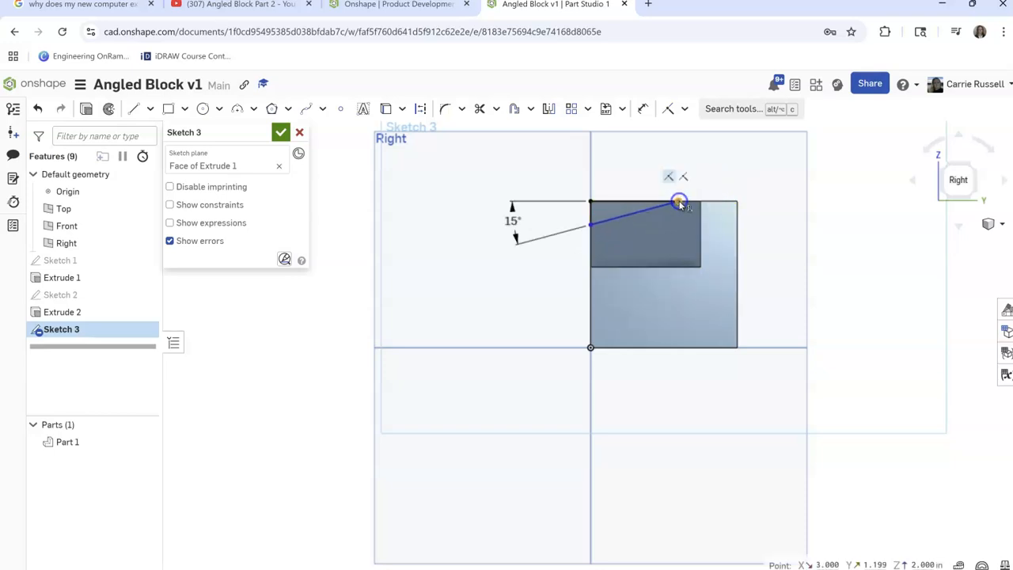
pyautogui.click(696, 203)
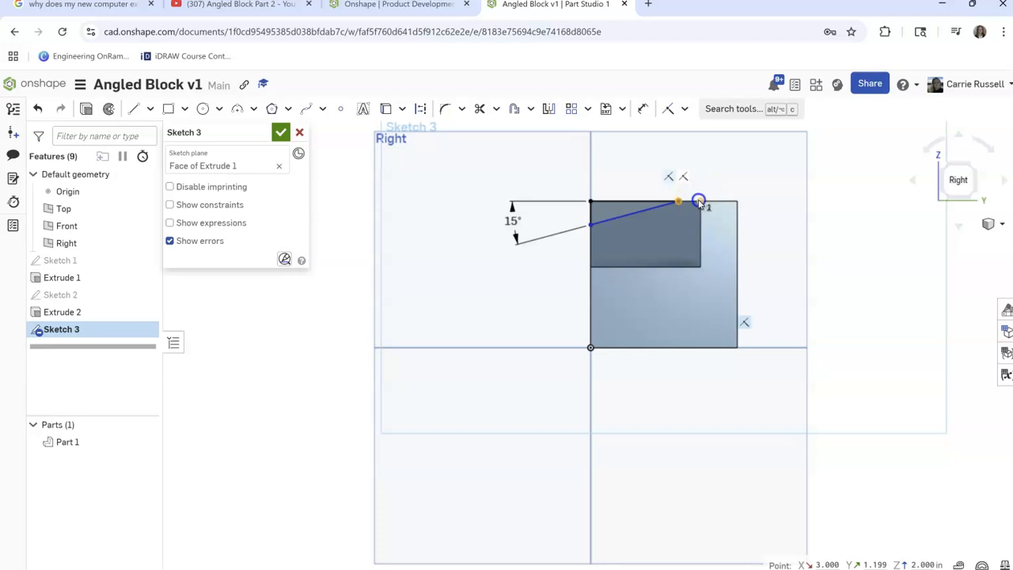
pyautogui.click(668, 109)
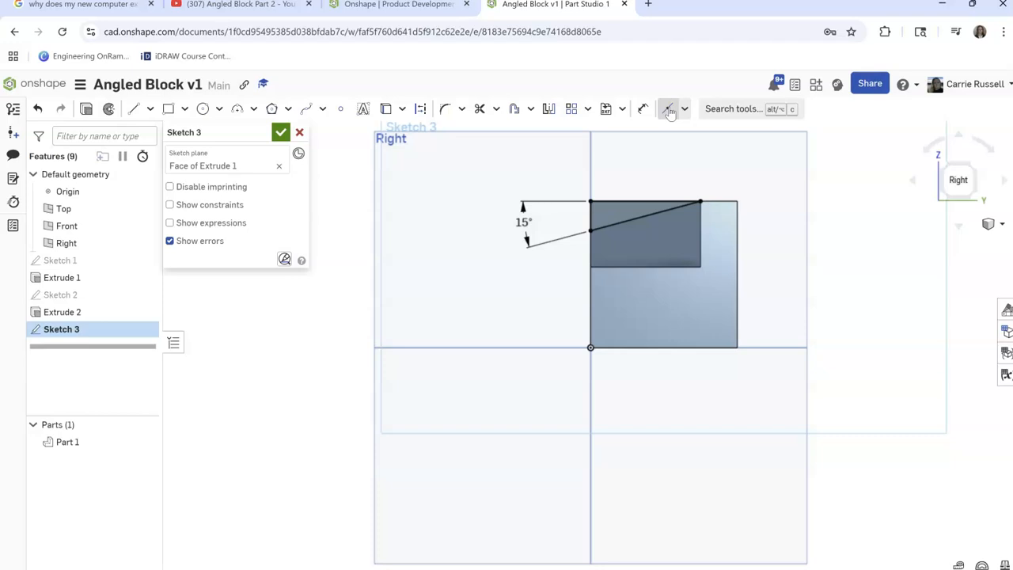
pyautogui.click(599, 219)
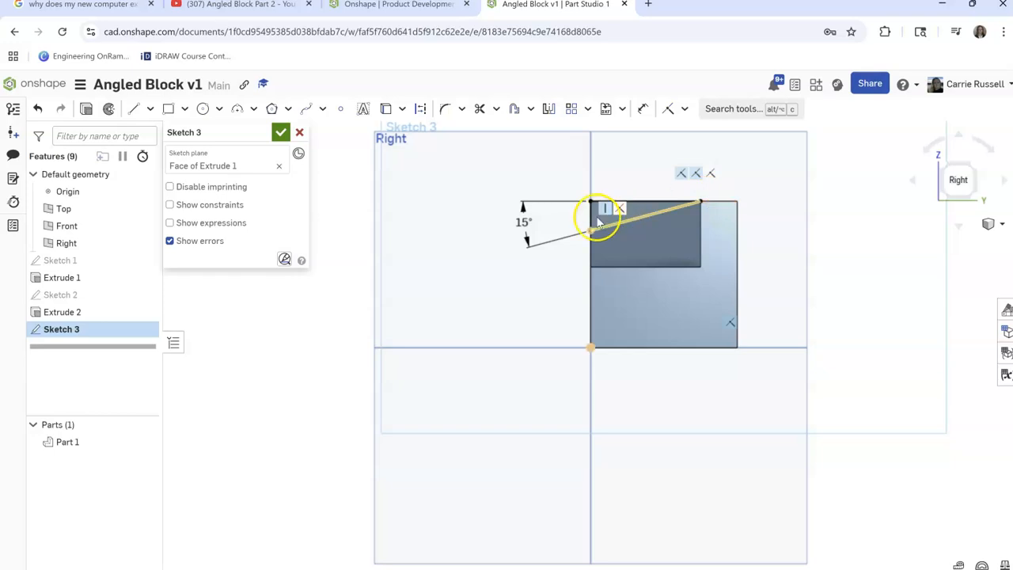
# Extrude the 15-degree triangle as a Remove cut Through all of the block
pyautogui.click(85, 107)
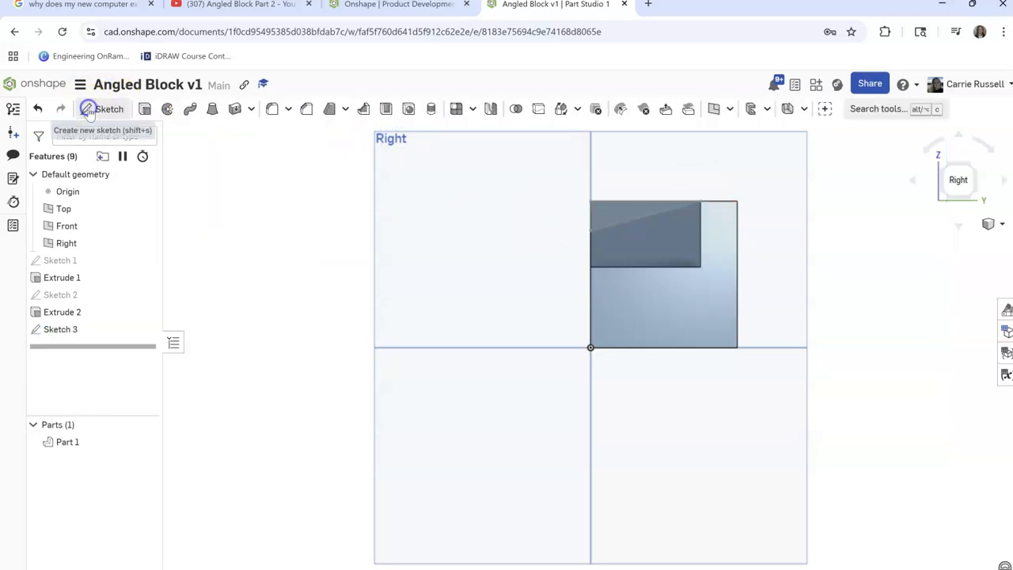
pyautogui.hotkey('shift', 'e')
pyautogui.click(243, 170)
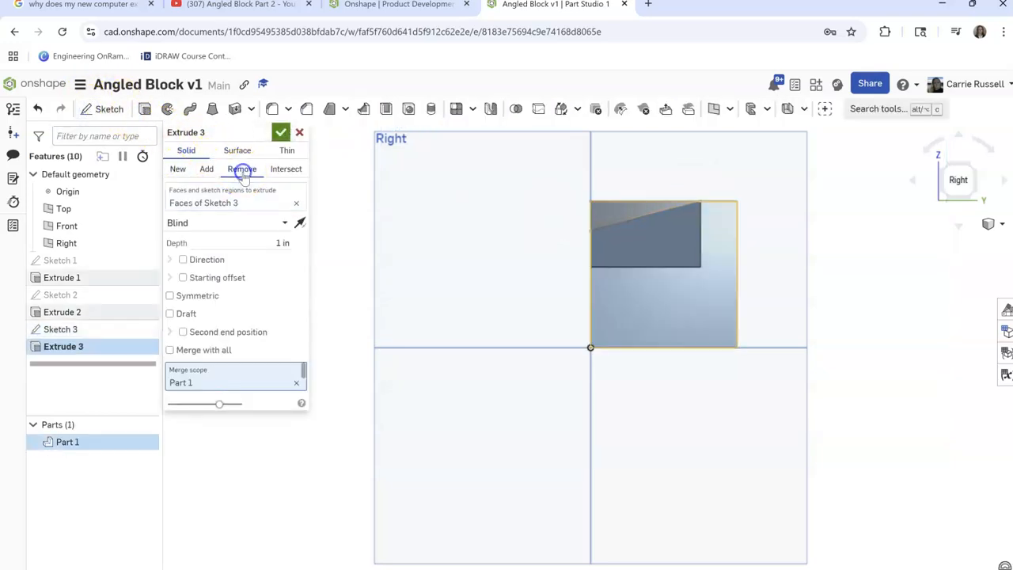
pyautogui.click(228, 223)
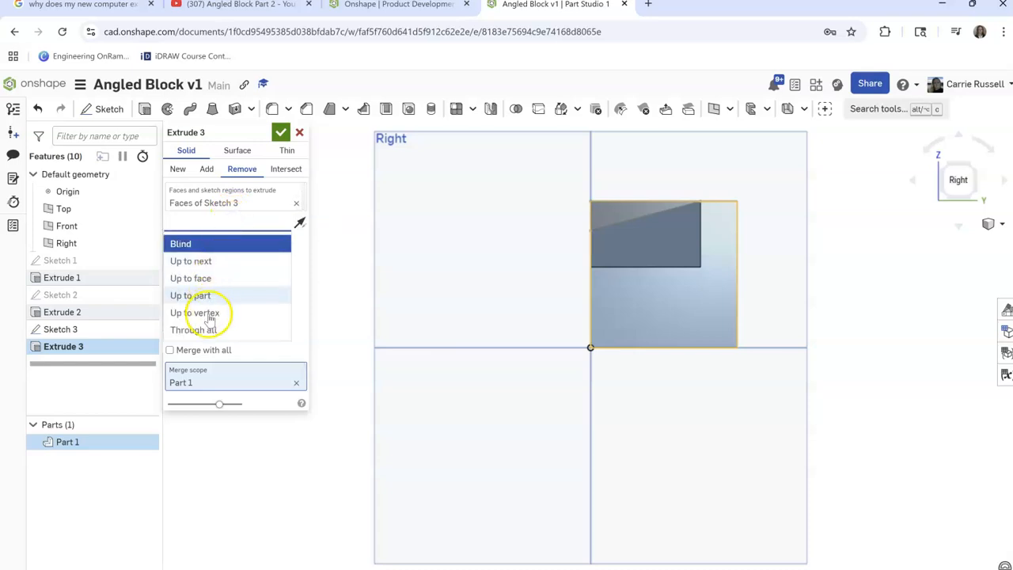
pyautogui.click(208, 329)
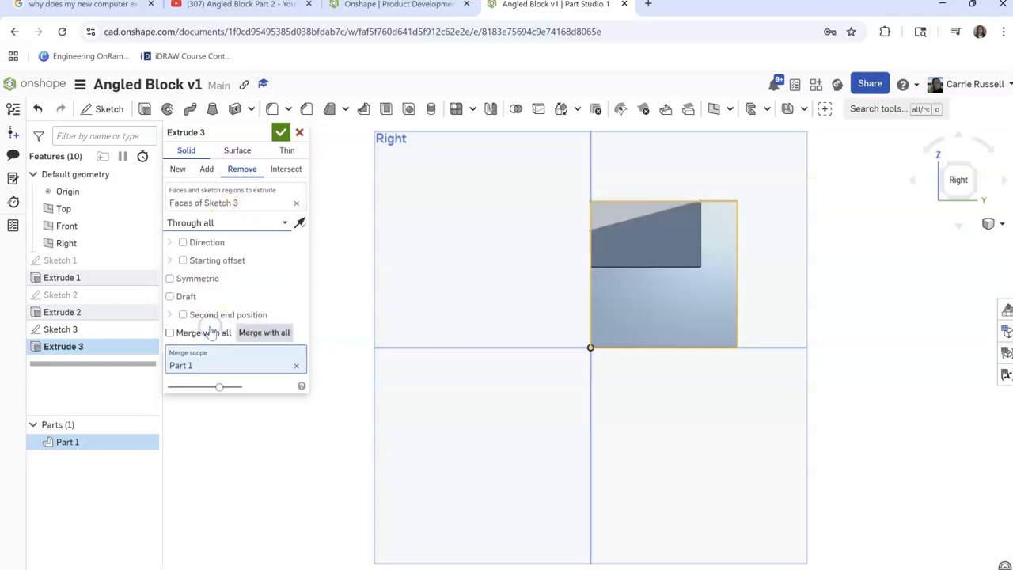
pyautogui.click(281, 134)
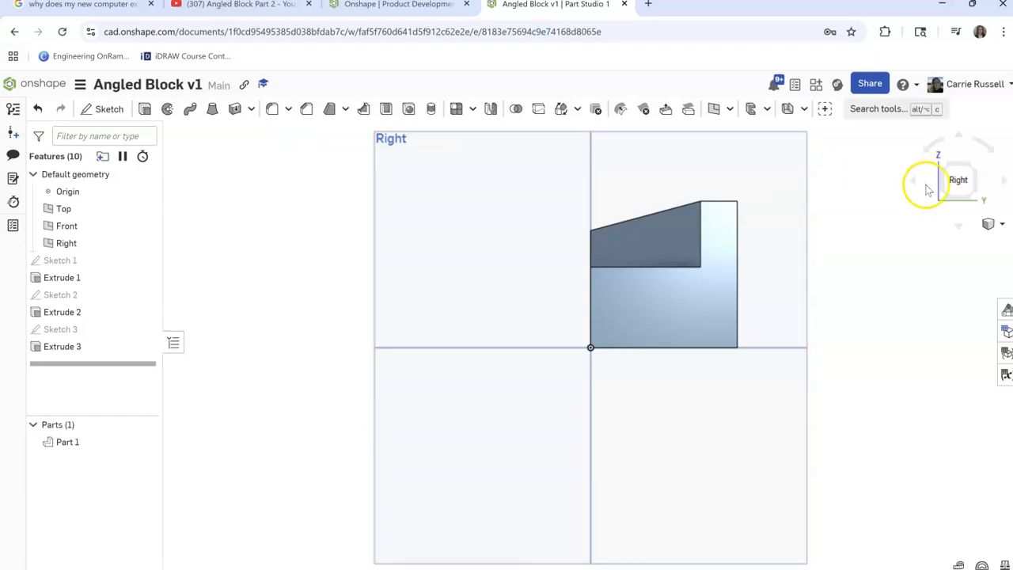
# Start a sketch on the block's front face and draw a circle about 0.83 in in diameter below the raised middle section
pyautogui.click(1001, 185)
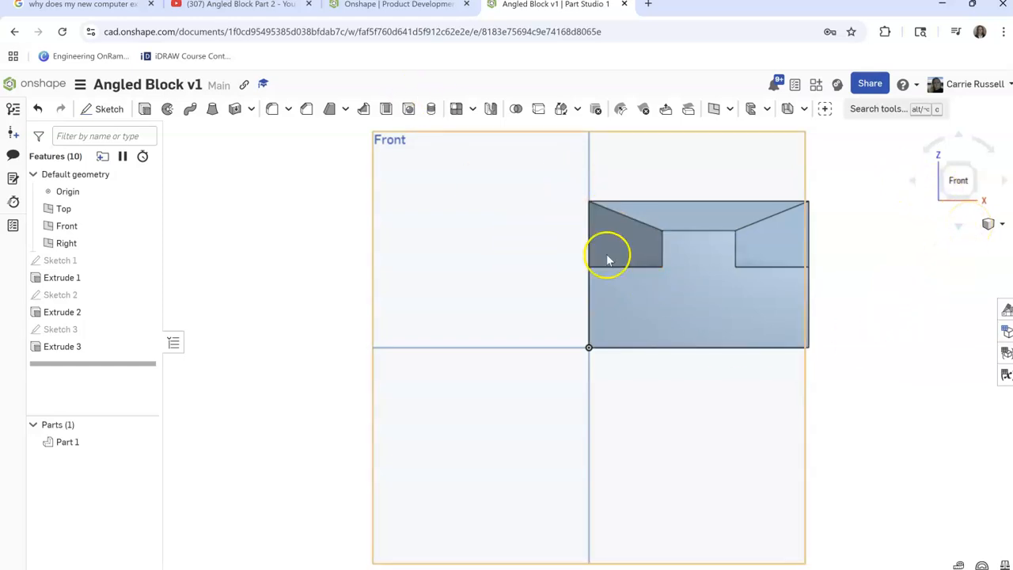
pyautogui.click(104, 108)
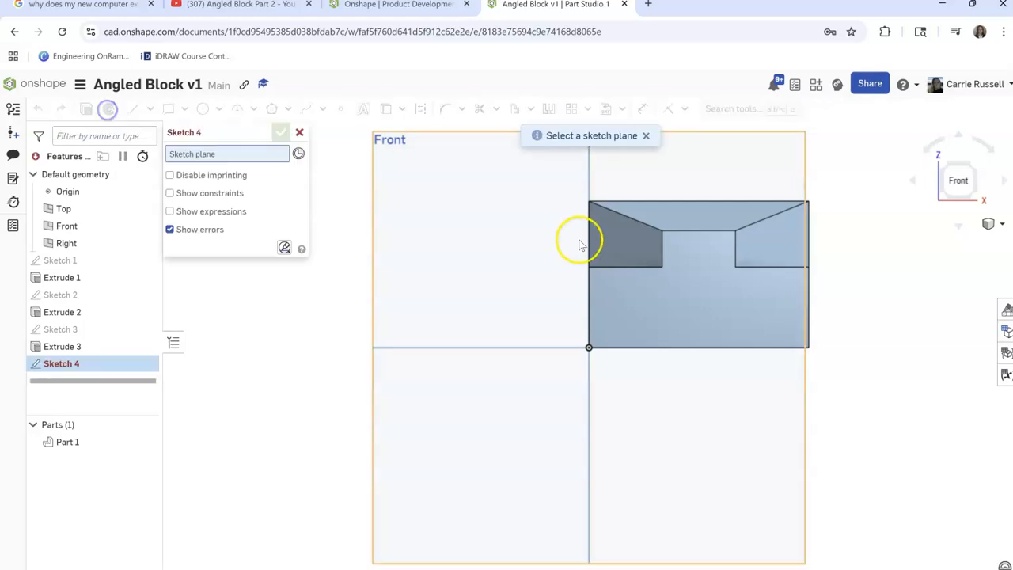
pyautogui.click(716, 311)
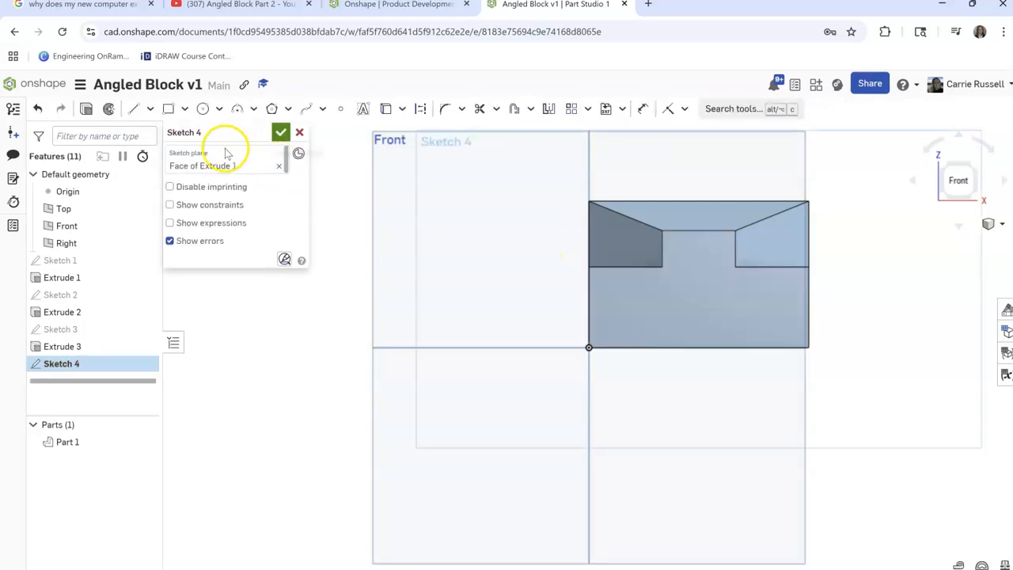
pyautogui.click(202, 109)
pyautogui.click(697, 303)
pyautogui.click(721, 320)
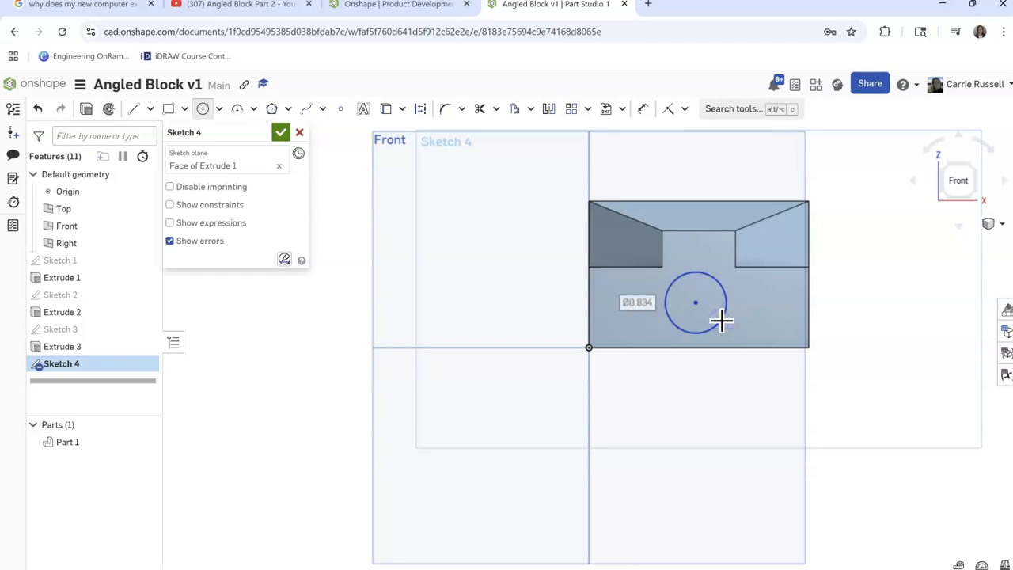
# Set the circle's diameter to 0.5 in
pyautogui.click(644, 108)
pyautogui.click(724, 290)
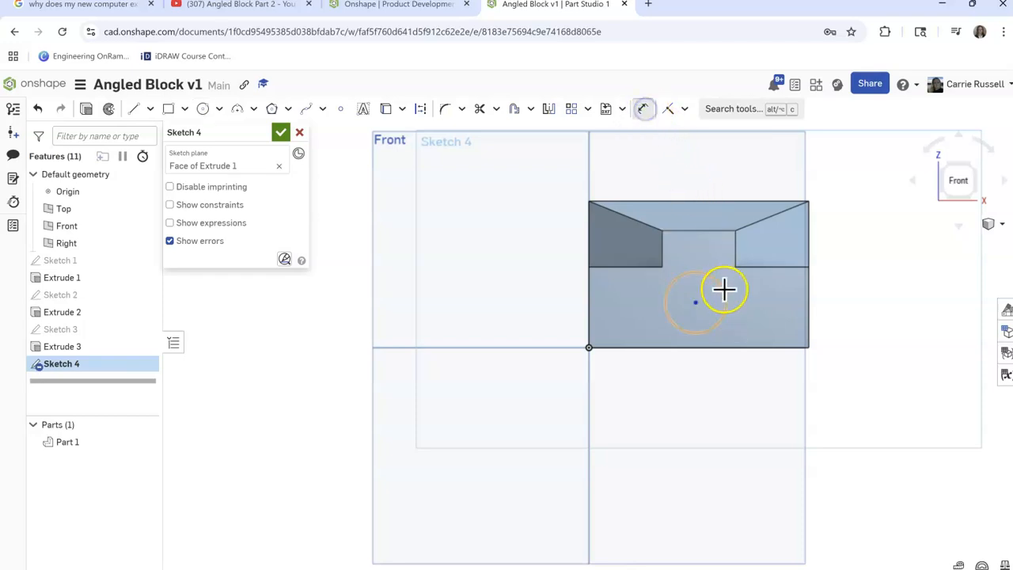
pyautogui.click(901, 284)
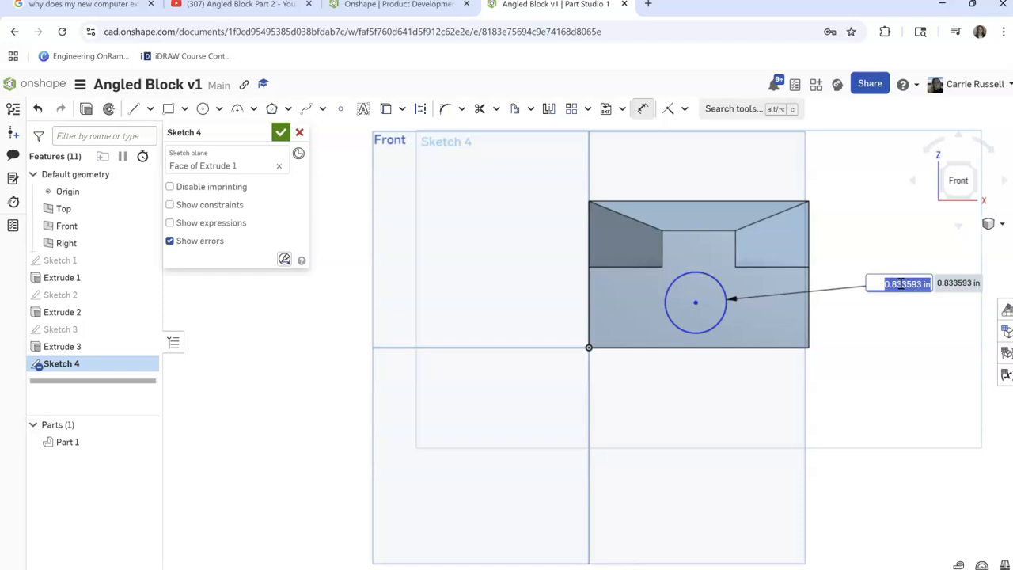
pyautogui.press('Return')
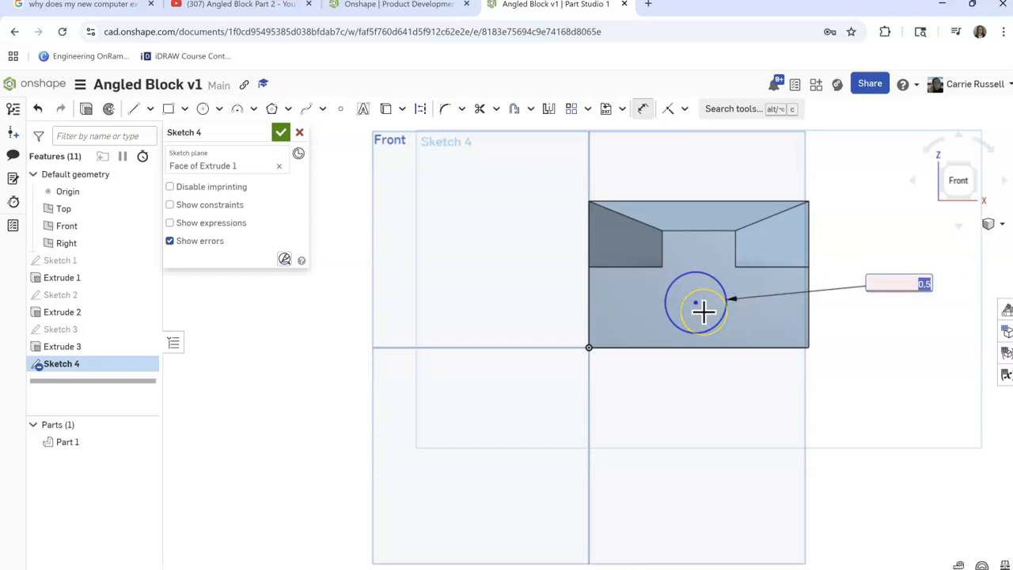
pyautogui.click(777, 319)
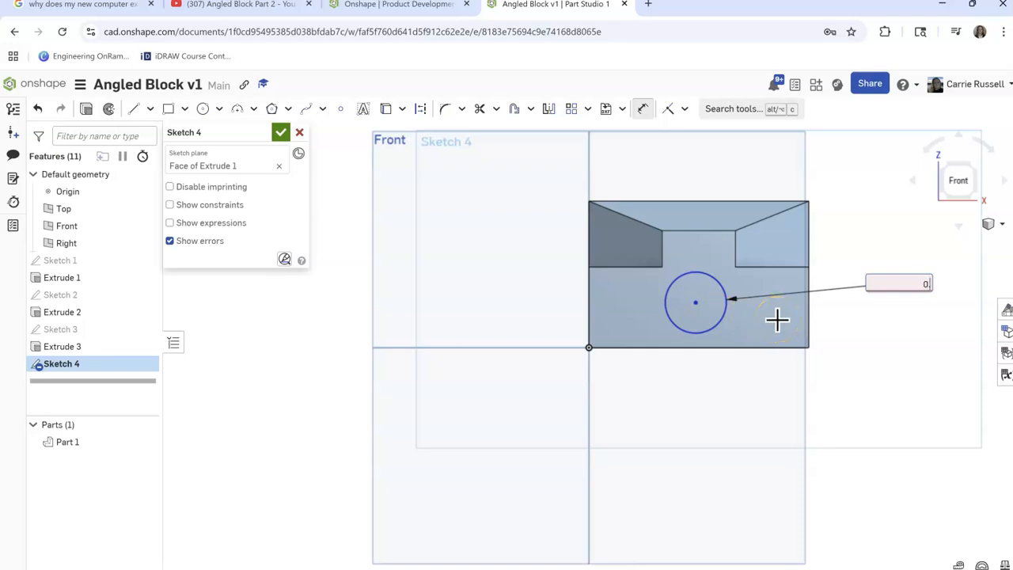
pyautogui.press('Return')
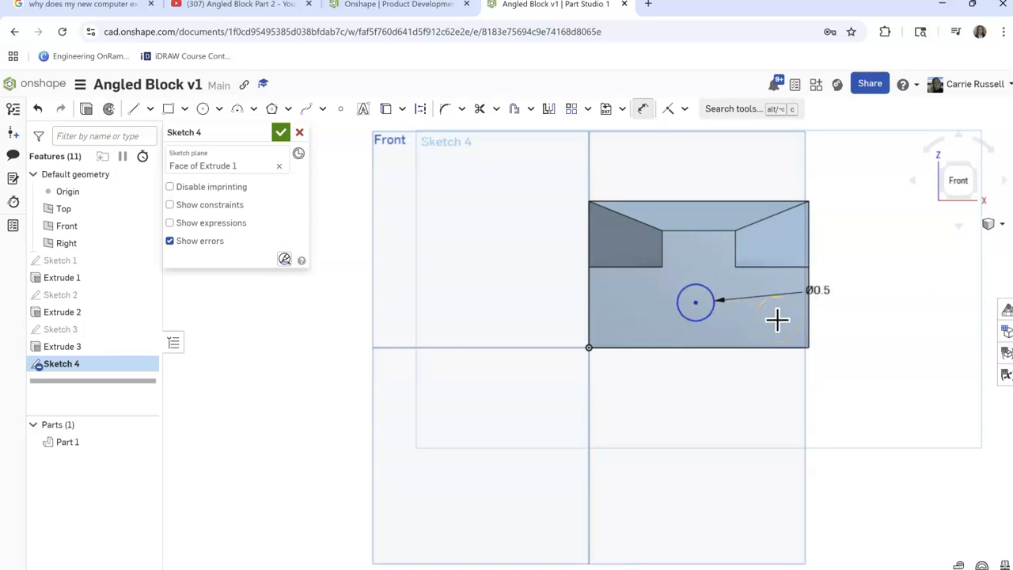
# Dimension the circle's center 0.5 in above the block's bottom edge
pyautogui.click(696, 303)
pyautogui.click(695, 345)
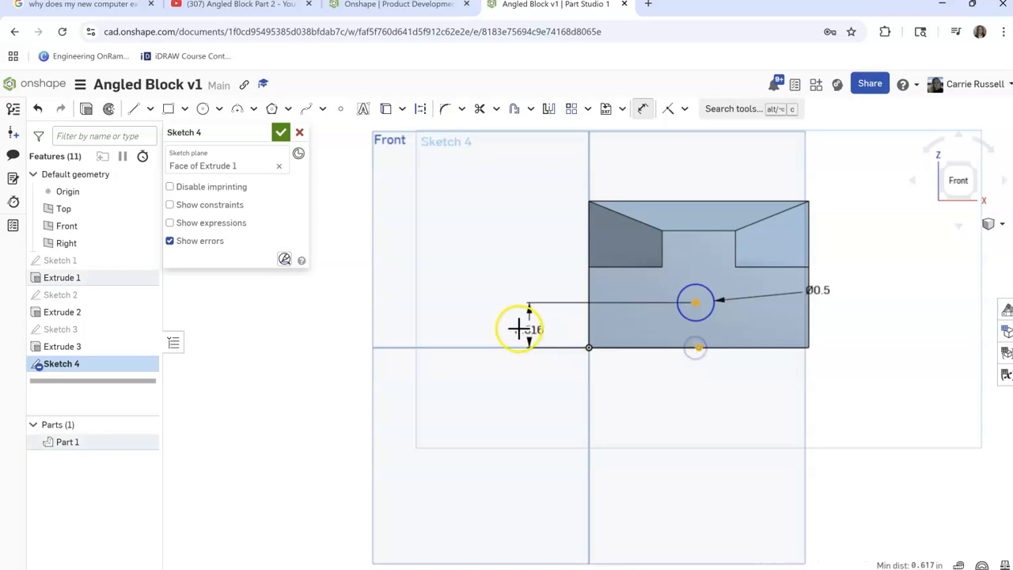
pyautogui.click(510, 328)
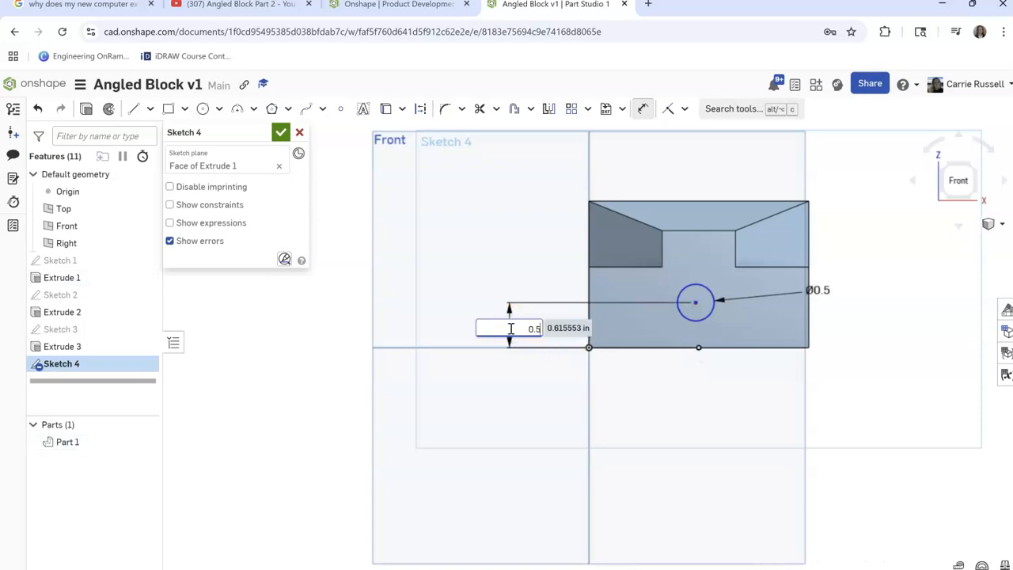
pyautogui.write('0.5')
pyautogui.press('Return')
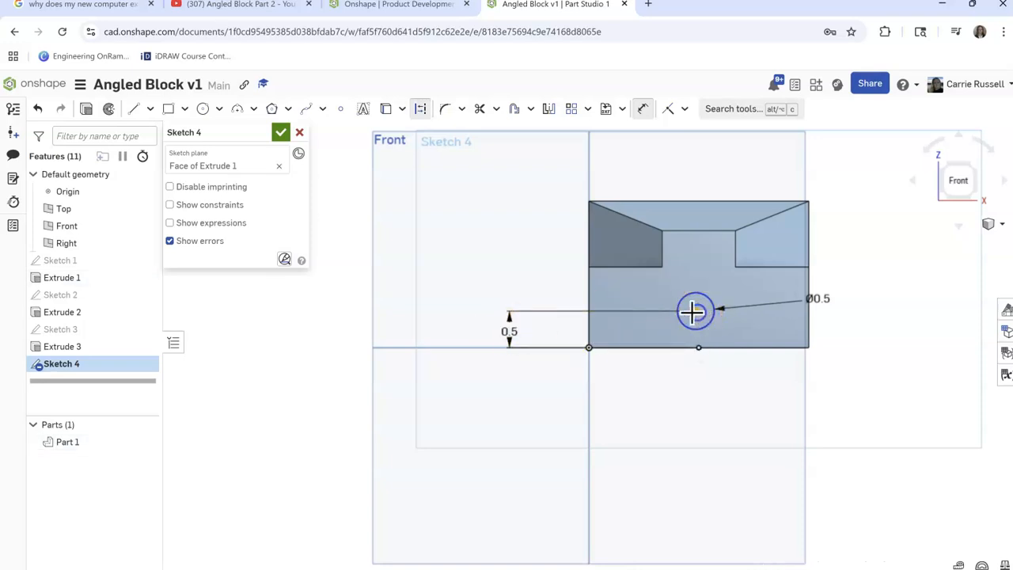
# Dimension the circle's center 1.5 in from the block's left edge
pyautogui.click(693, 311)
pyautogui.click(588, 295)
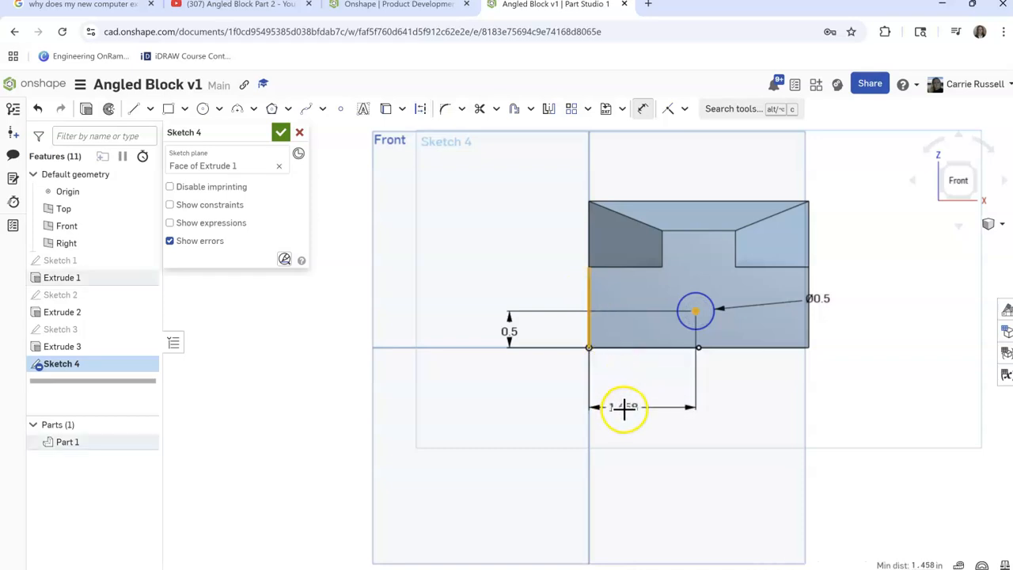
pyautogui.click(623, 409)
pyautogui.write('1')
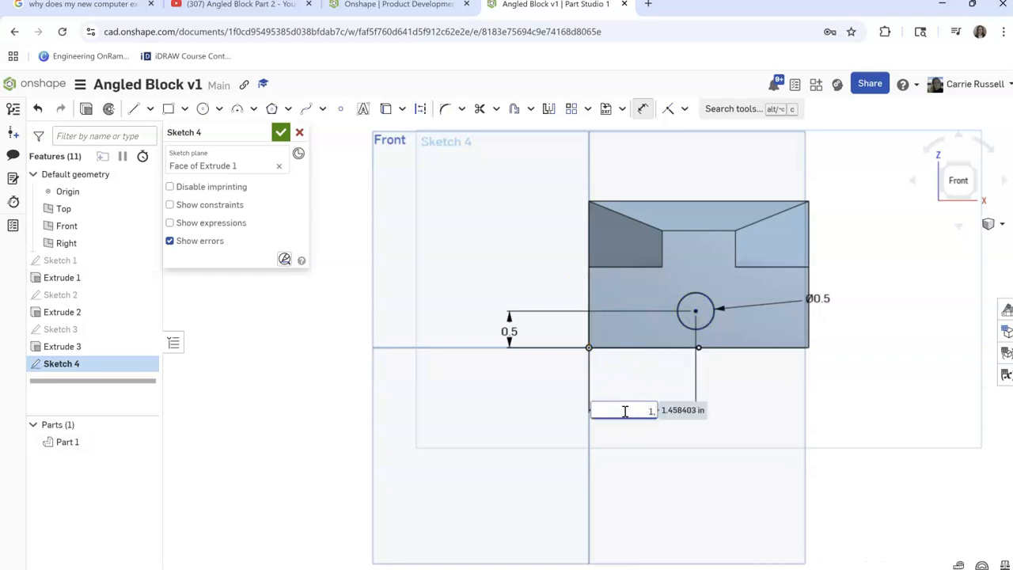
pyautogui.write('.5')
pyautogui.press('Return')
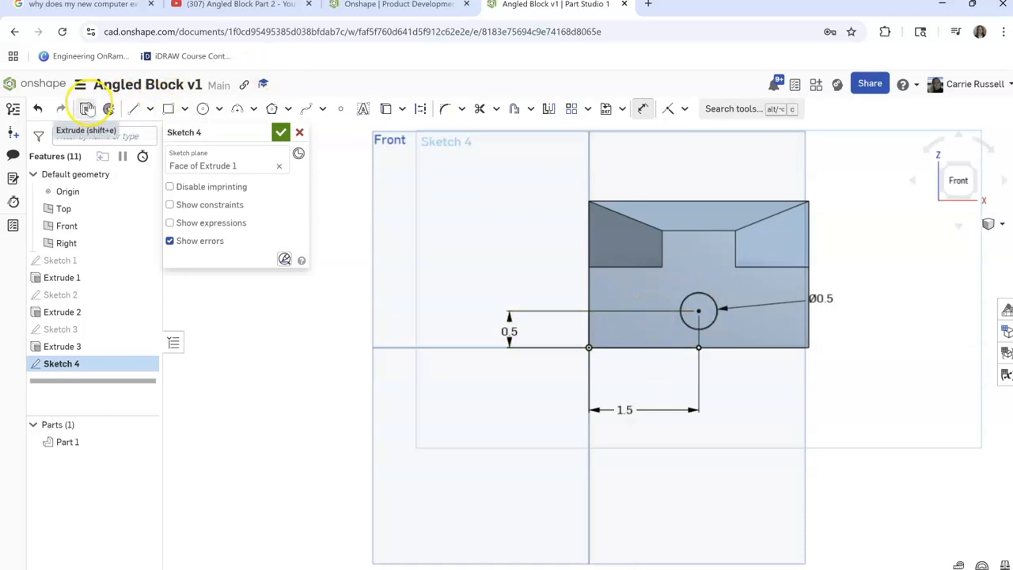
# Extrude the 0.5 in circle as a Remove cut with the Through all end type to make a hole through the block
pyautogui.click(87, 109)
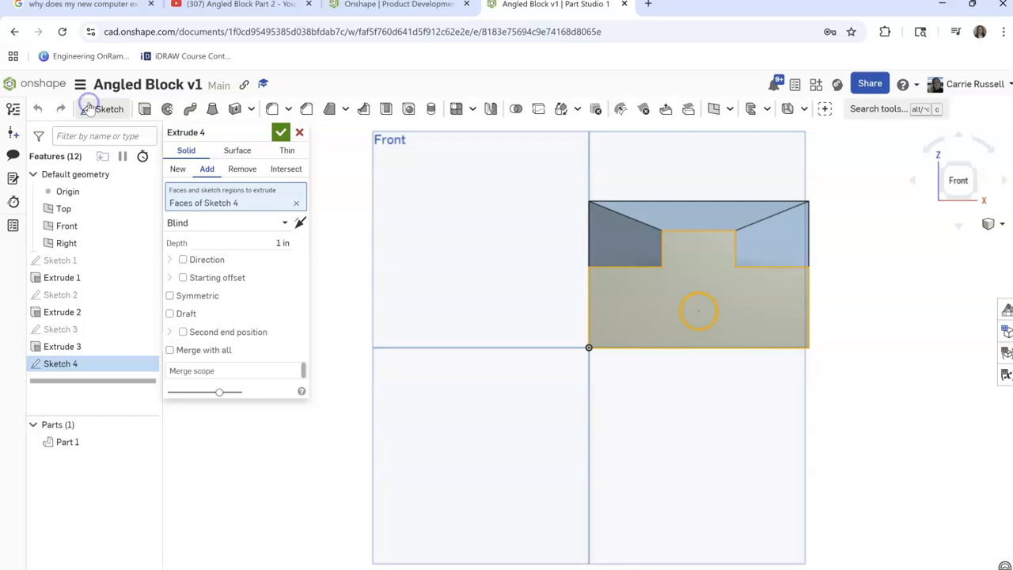
pyautogui.click(177, 225)
pyautogui.click(242, 170)
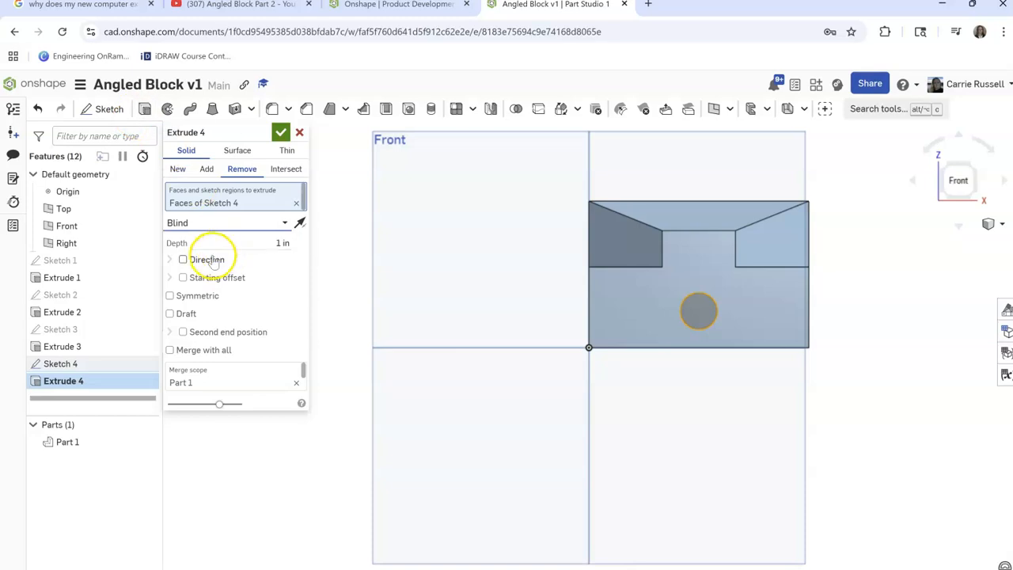
pyautogui.click(202, 223)
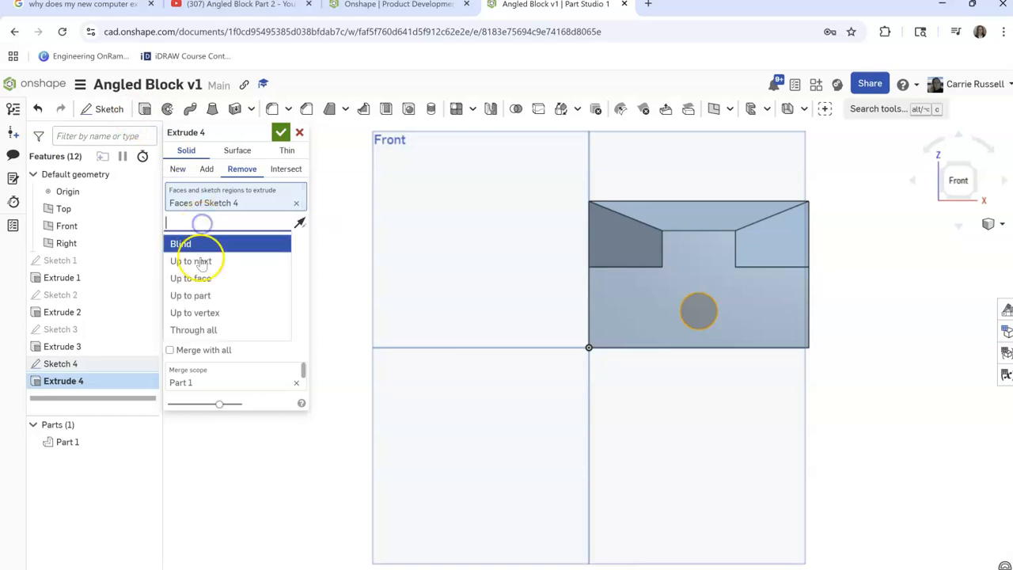
pyautogui.click(199, 329)
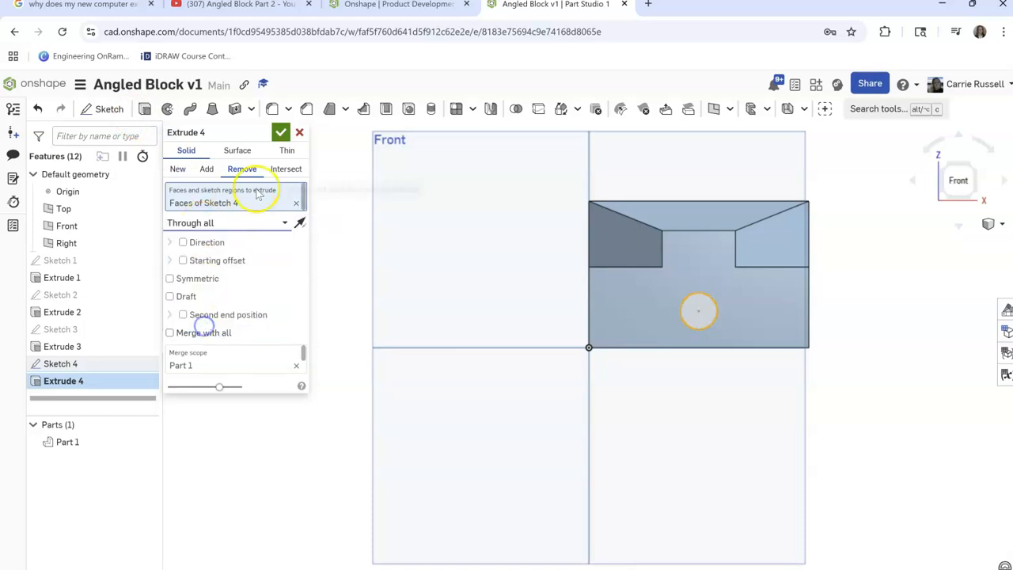
pyautogui.click(280, 135)
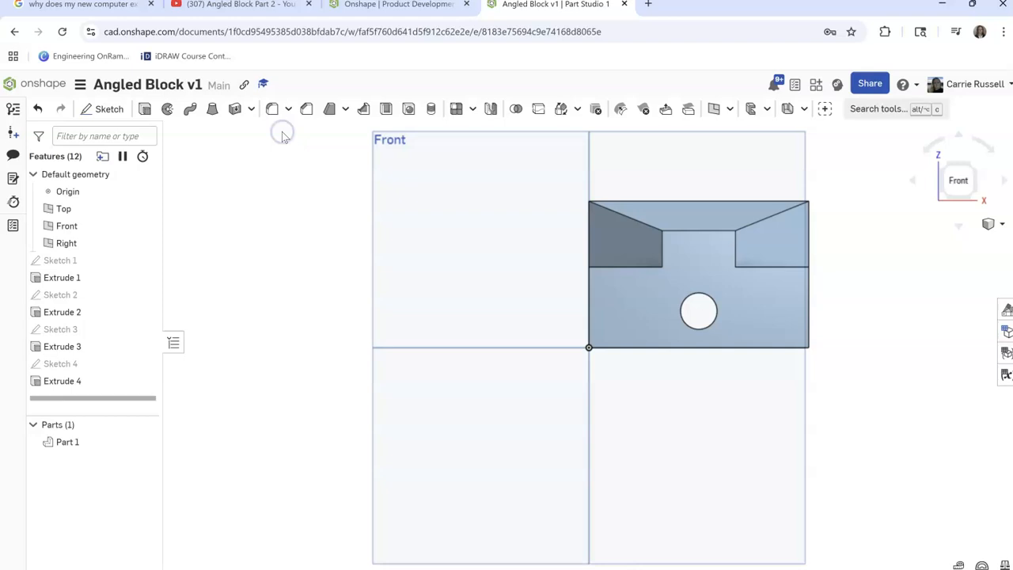
pyautogui.click(1002, 227)
pyautogui.click(946, 238)
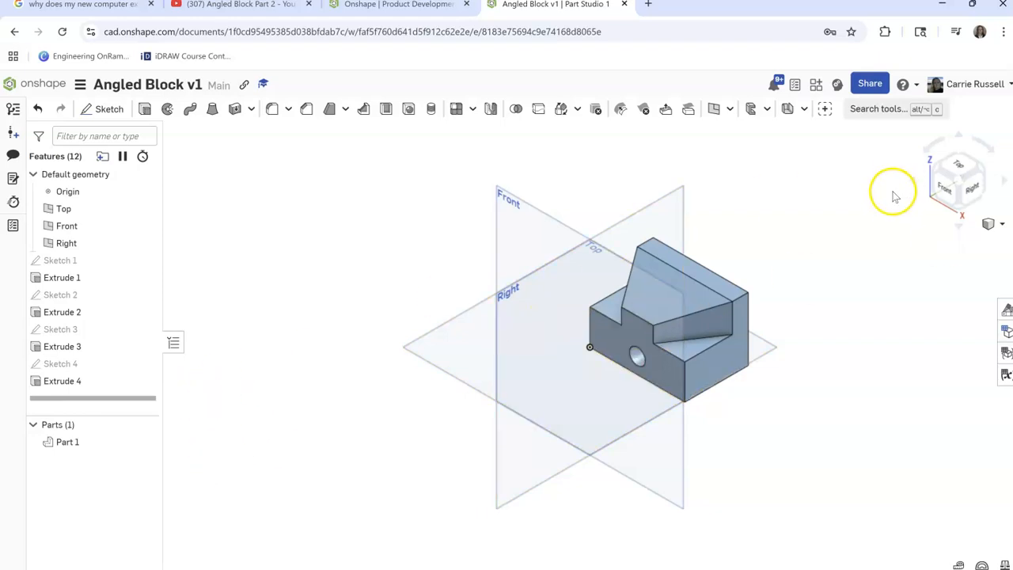
# Assign the Aluminum - 1060 material from the Onshape Material Library to the block part
pyautogui.rightClick(68, 441)
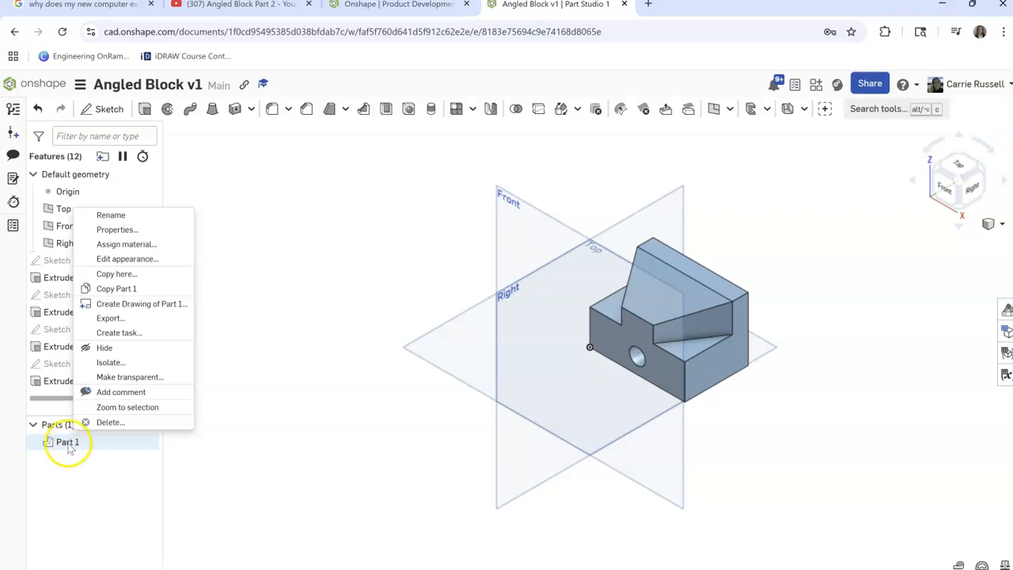
pyautogui.click(127, 244)
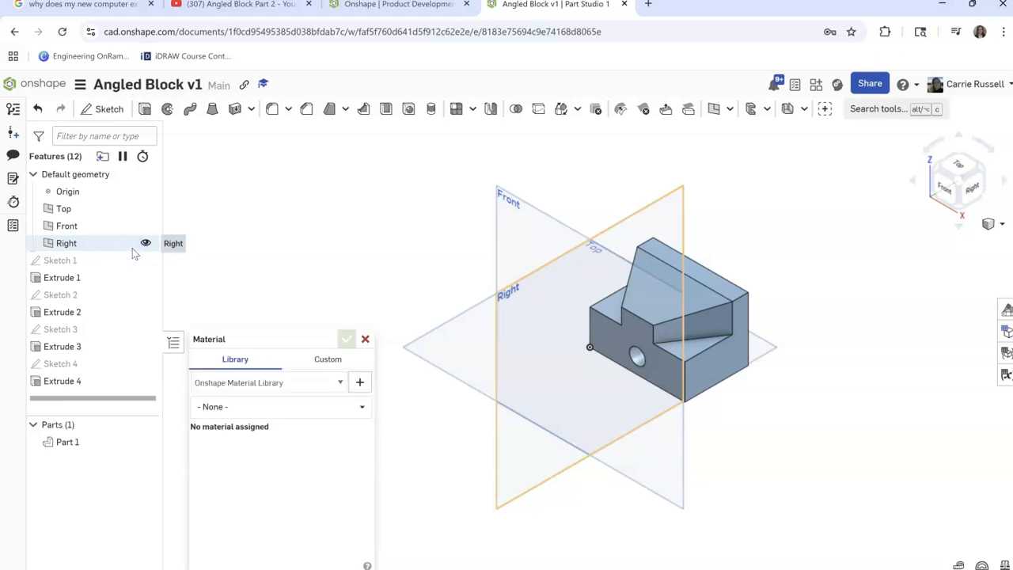
pyautogui.click(286, 384)
pyautogui.click(297, 385)
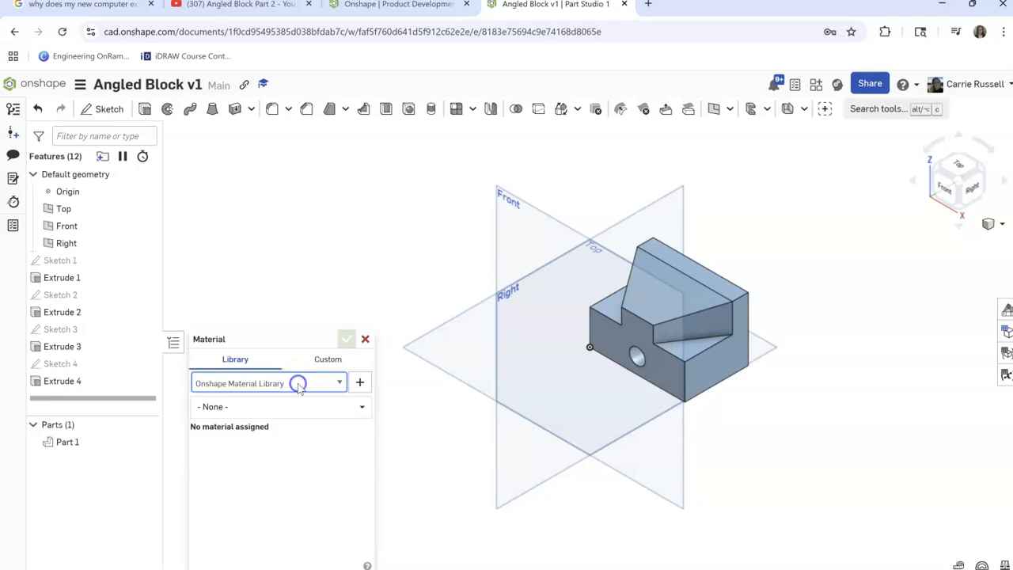
pyautogui.click(280, 407)
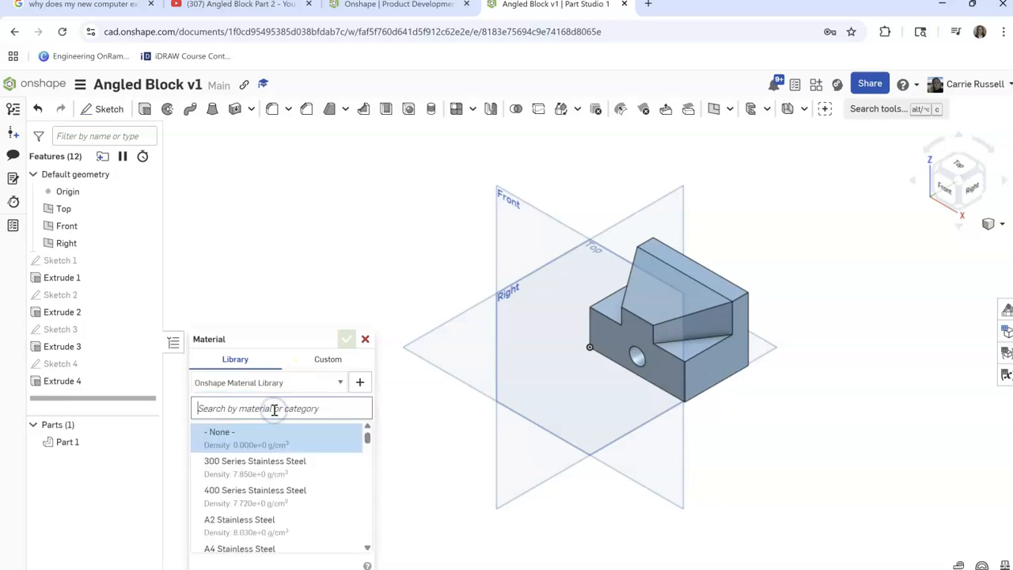
pyautogui.write('1060 alloy')
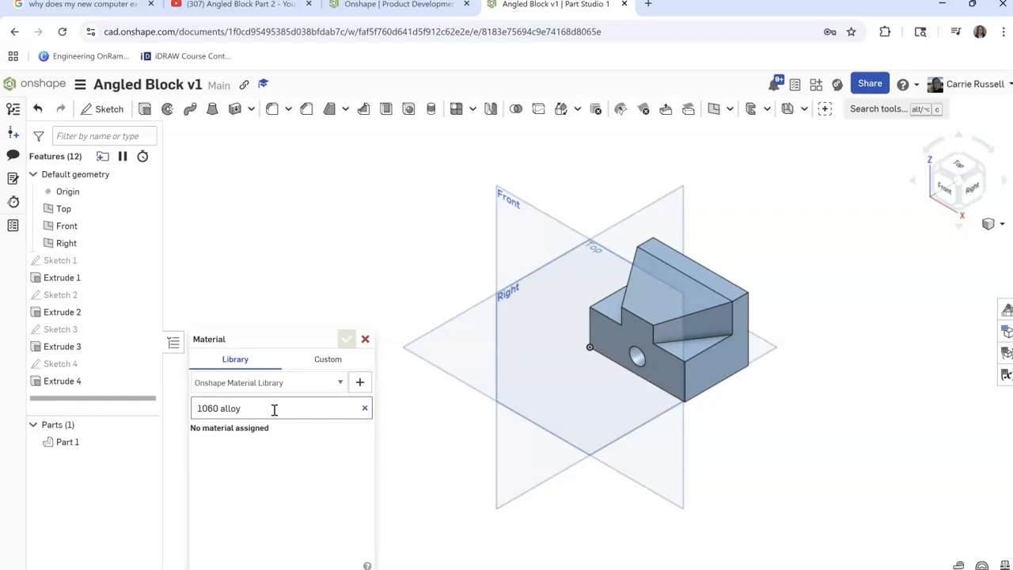
pyautogui.press('BackSpace')
pyautogui.press('BackSpace')
pyautogui.press('BackSpace')
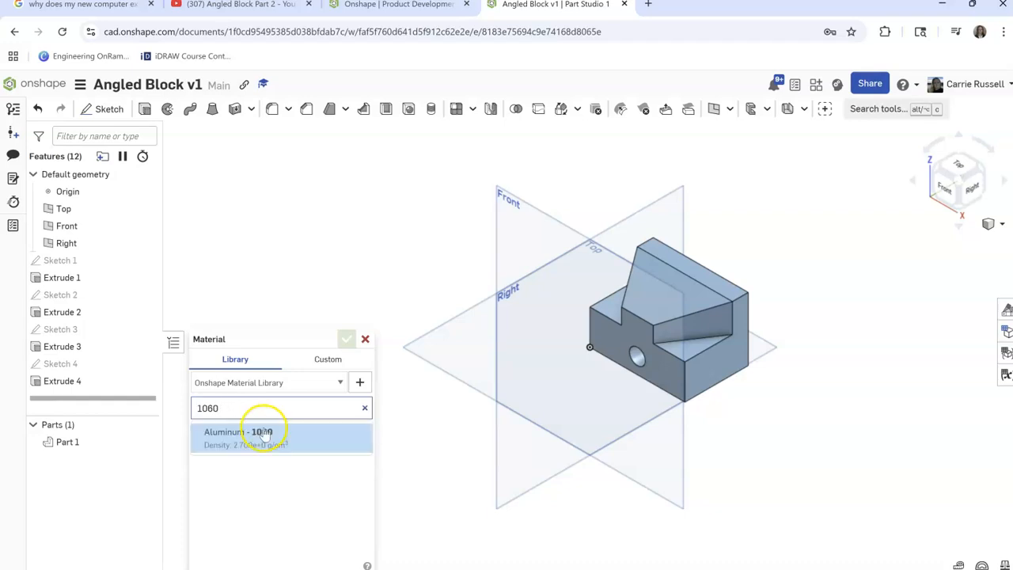
pyautogui.click(257, 436)
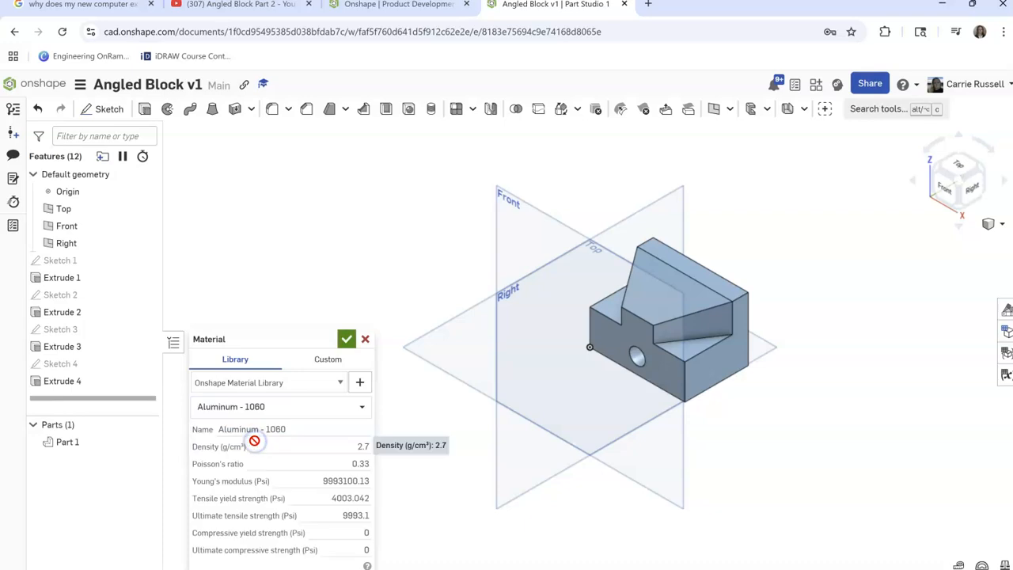
pyautogui.click(347, 341)
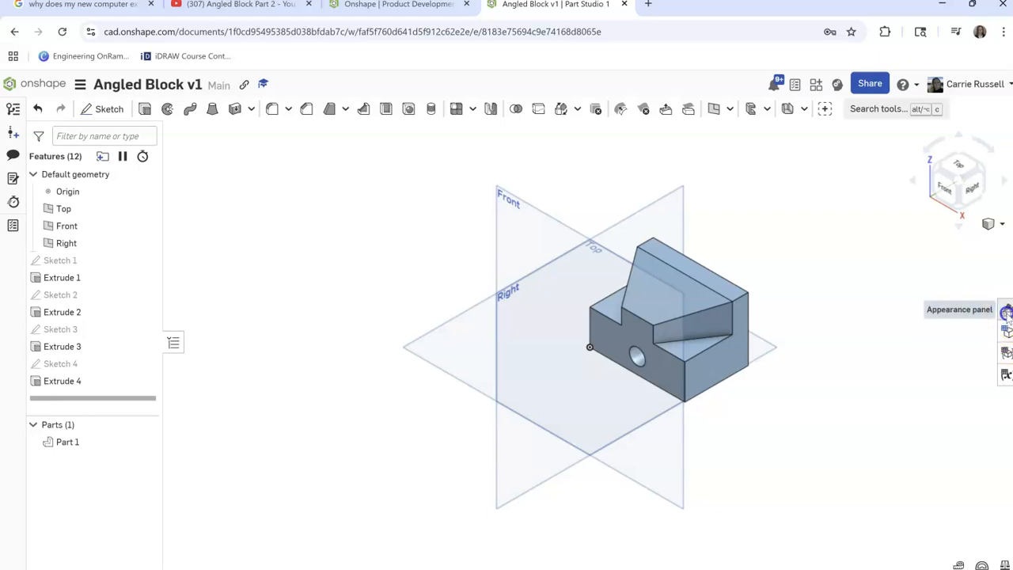
# Change the part's appearance to the light grey palette color CFDBE5
pyautogui.click(1005, 312)
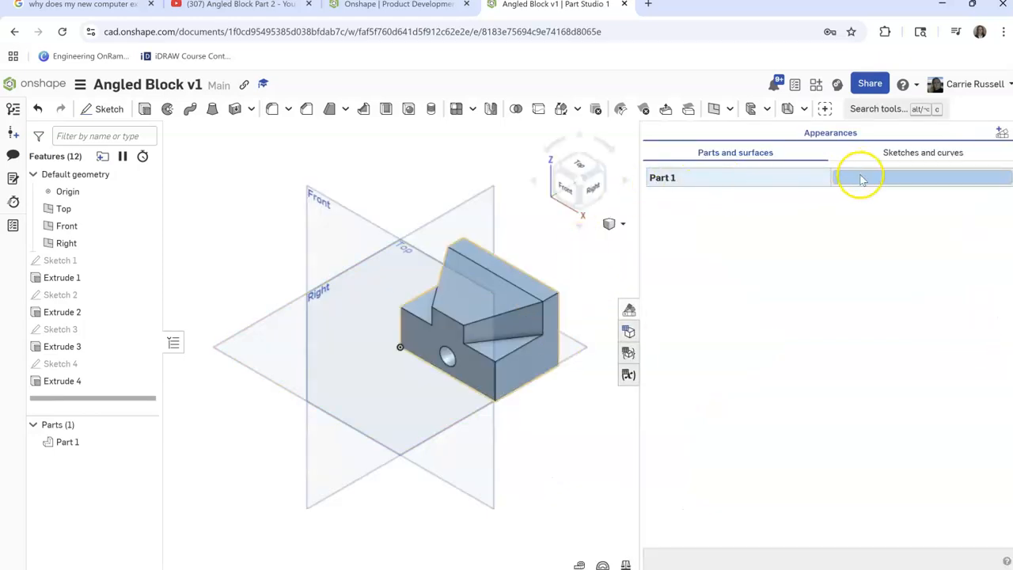
pyautogui.click(860, 177)
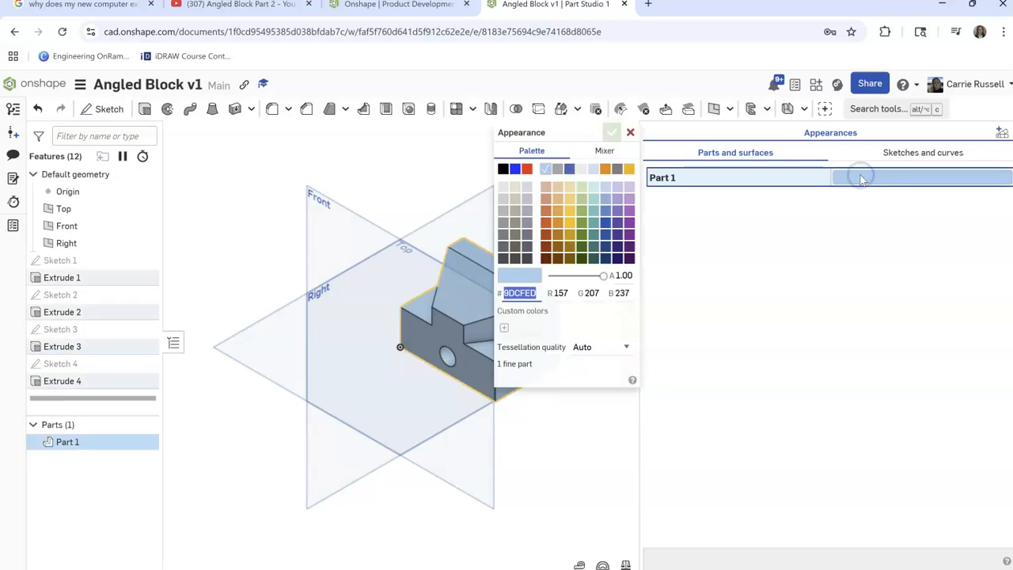
pyautogui.click(527, 188)
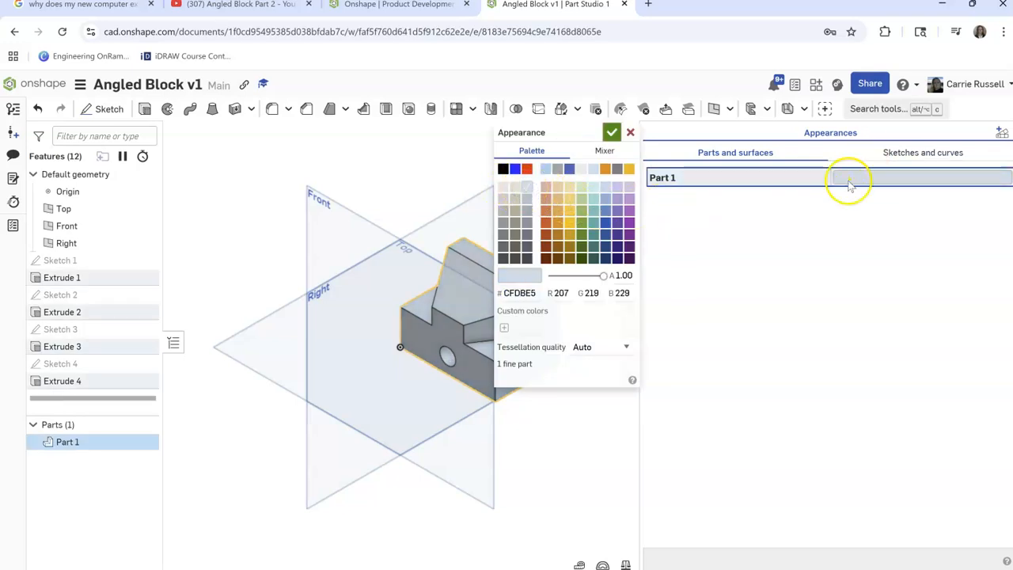
pyautogui.click(611, 133)
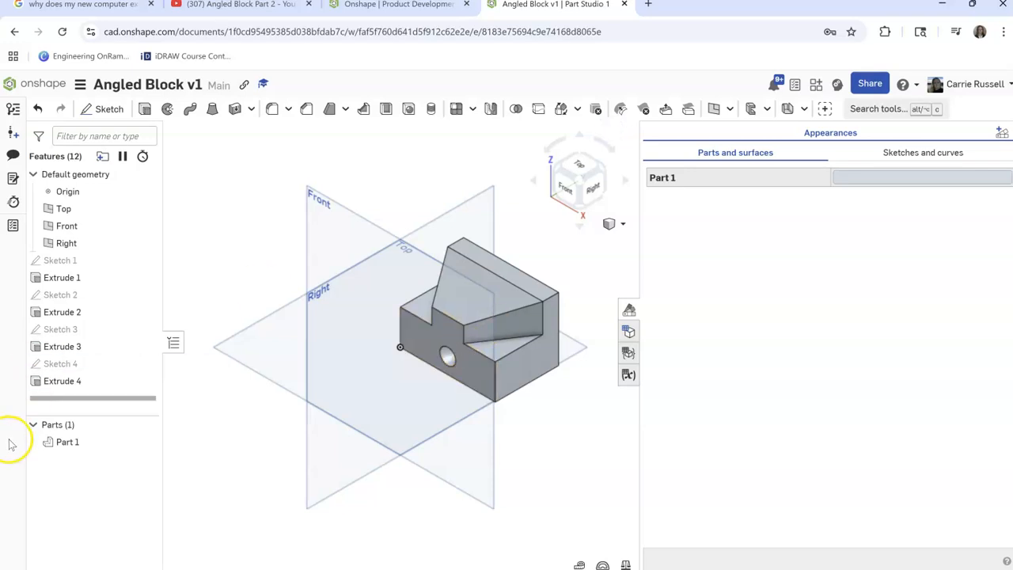
# Rename the part as Aluminum Angled Block and hide the appearance list
pyautogui.rightClick(68, 441)
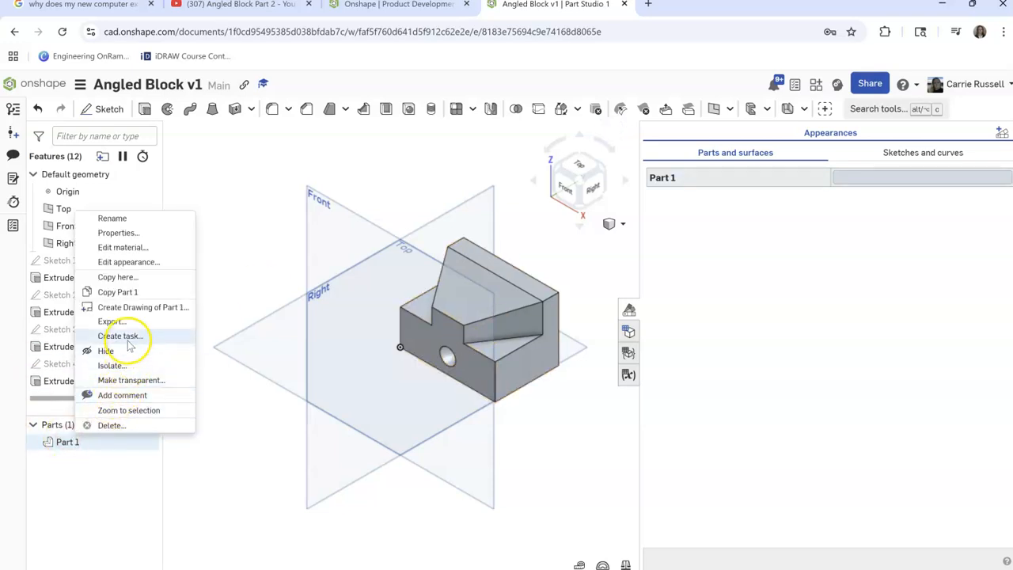
pyautogui.click(117, 219)
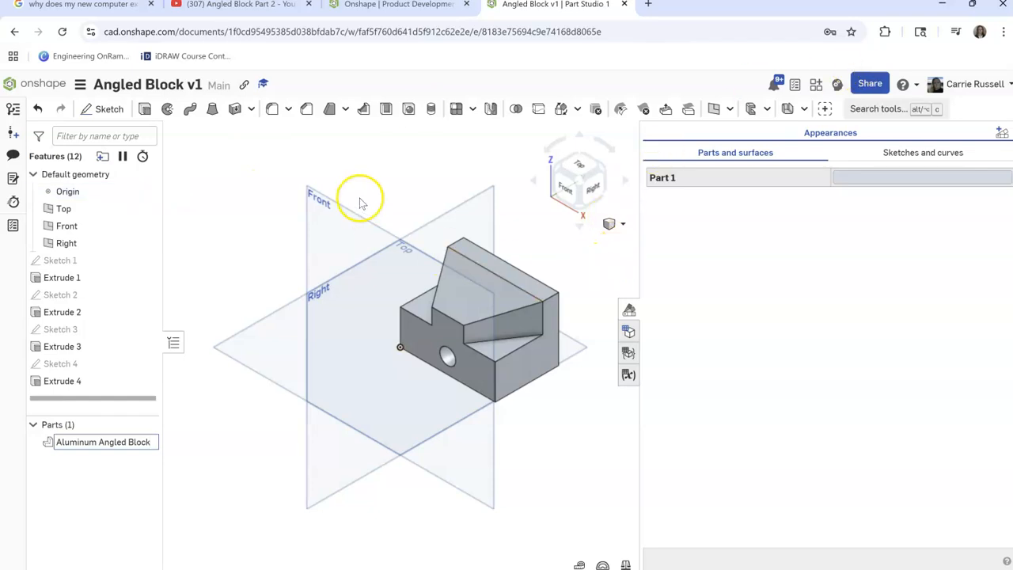
pyautogui.click(217, 227)
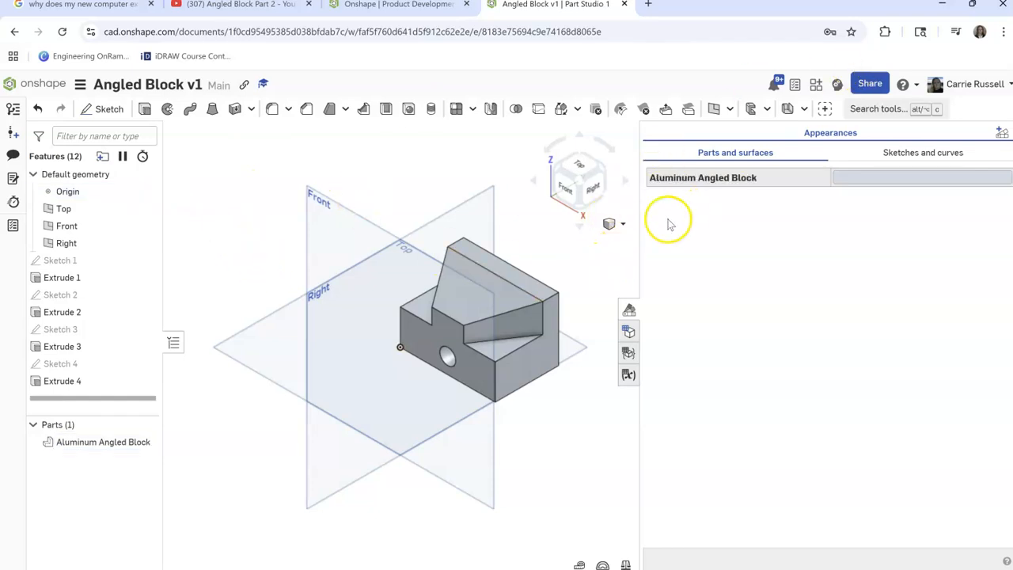
pyautogui.moveTo(640, 280); pyautogui.dragTo(862, 280)
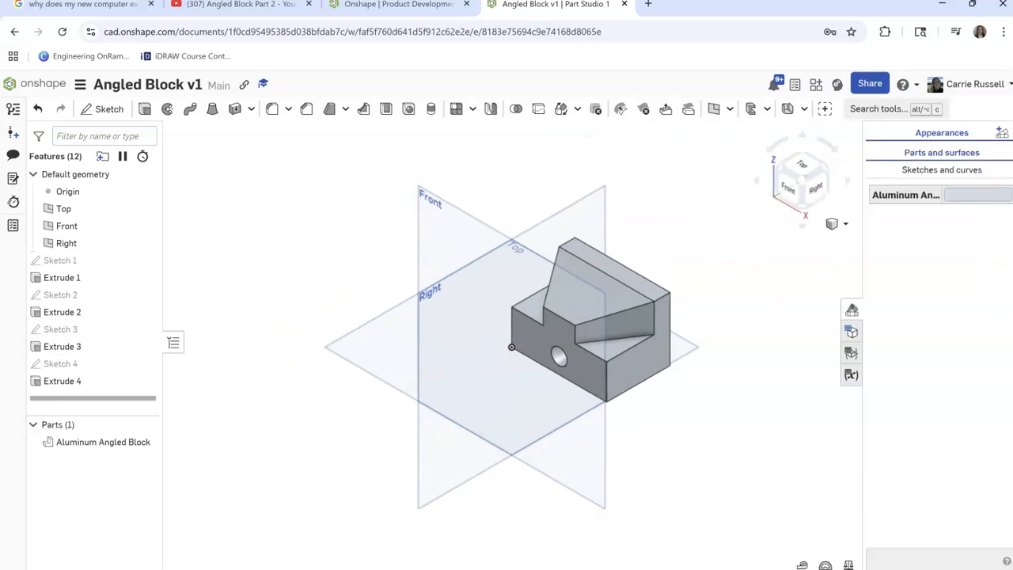
pyautogui.click(852, 310)
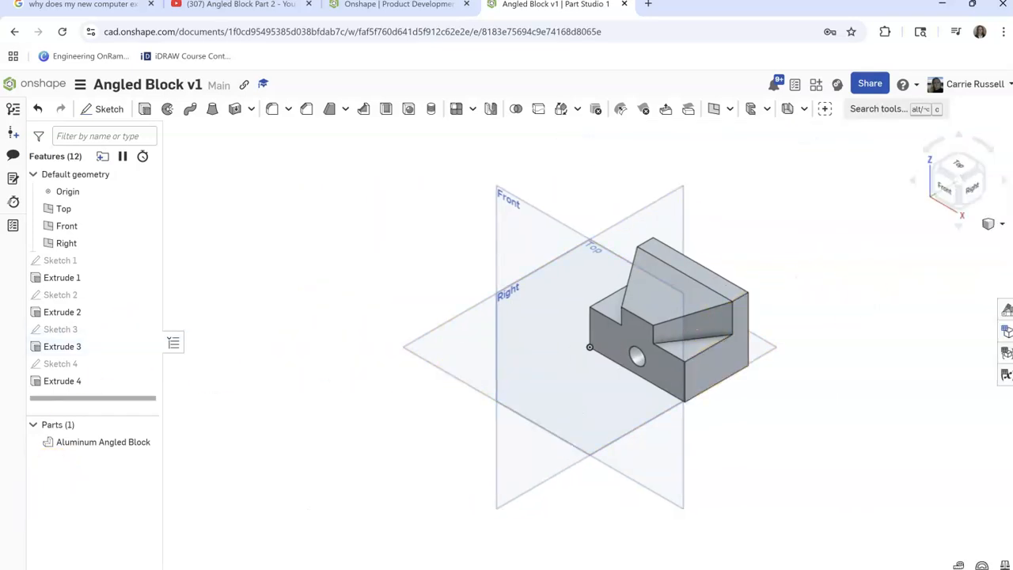